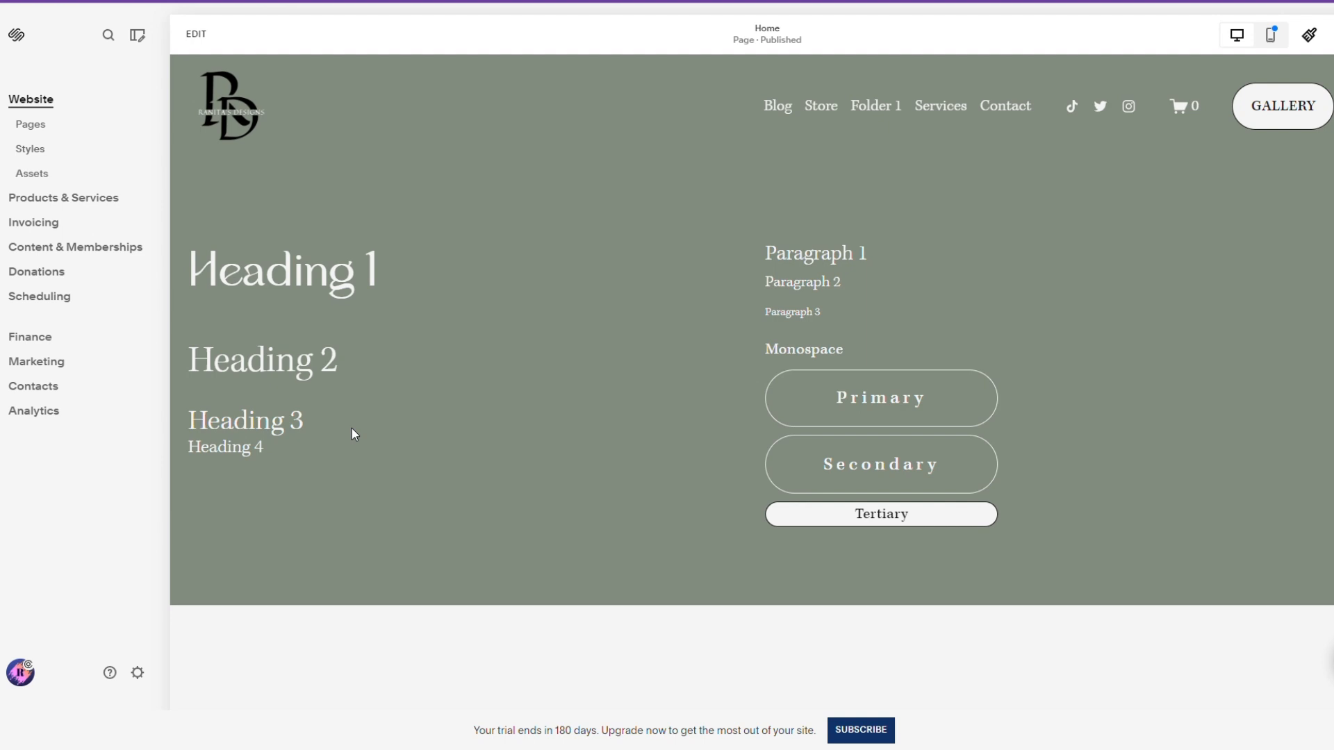
# Step: View the Cookies and Data Privacy page in the website settings, and close the settings
pyautogui.click(138, 673)
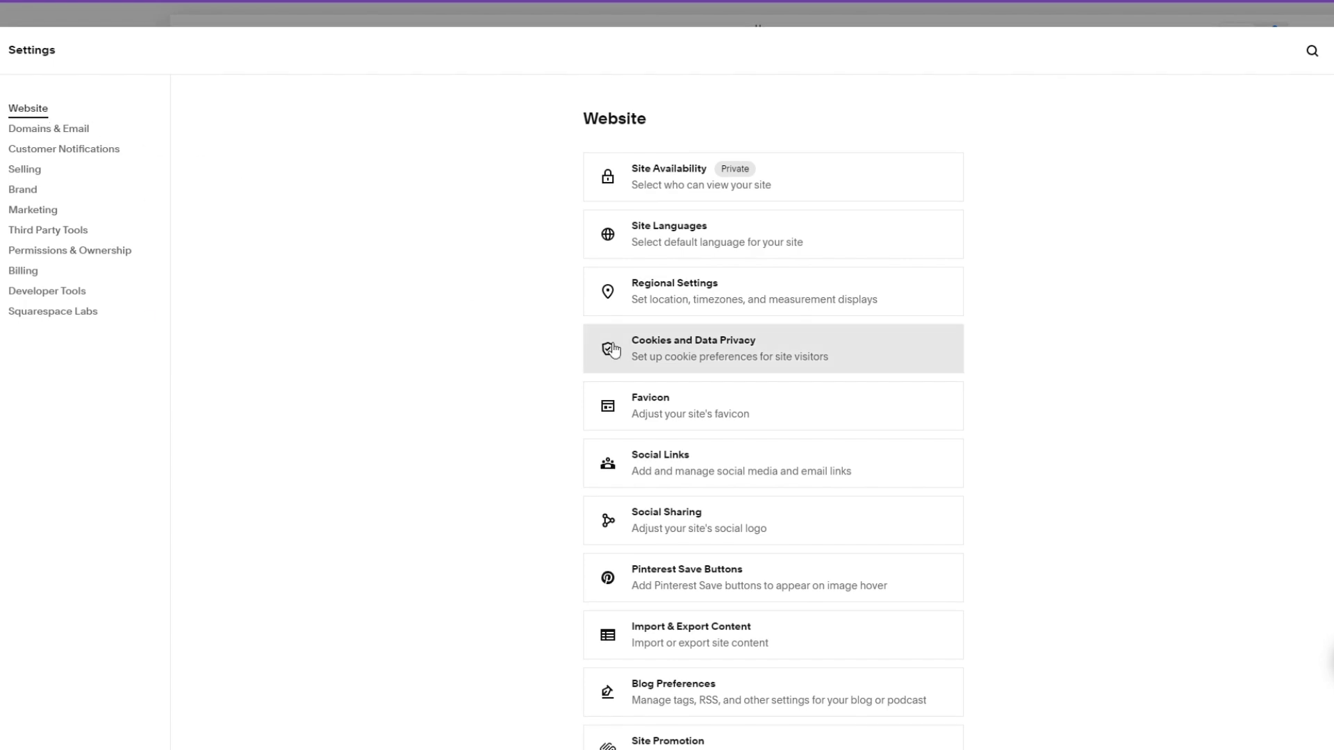
pyautogui.click(695, 355)
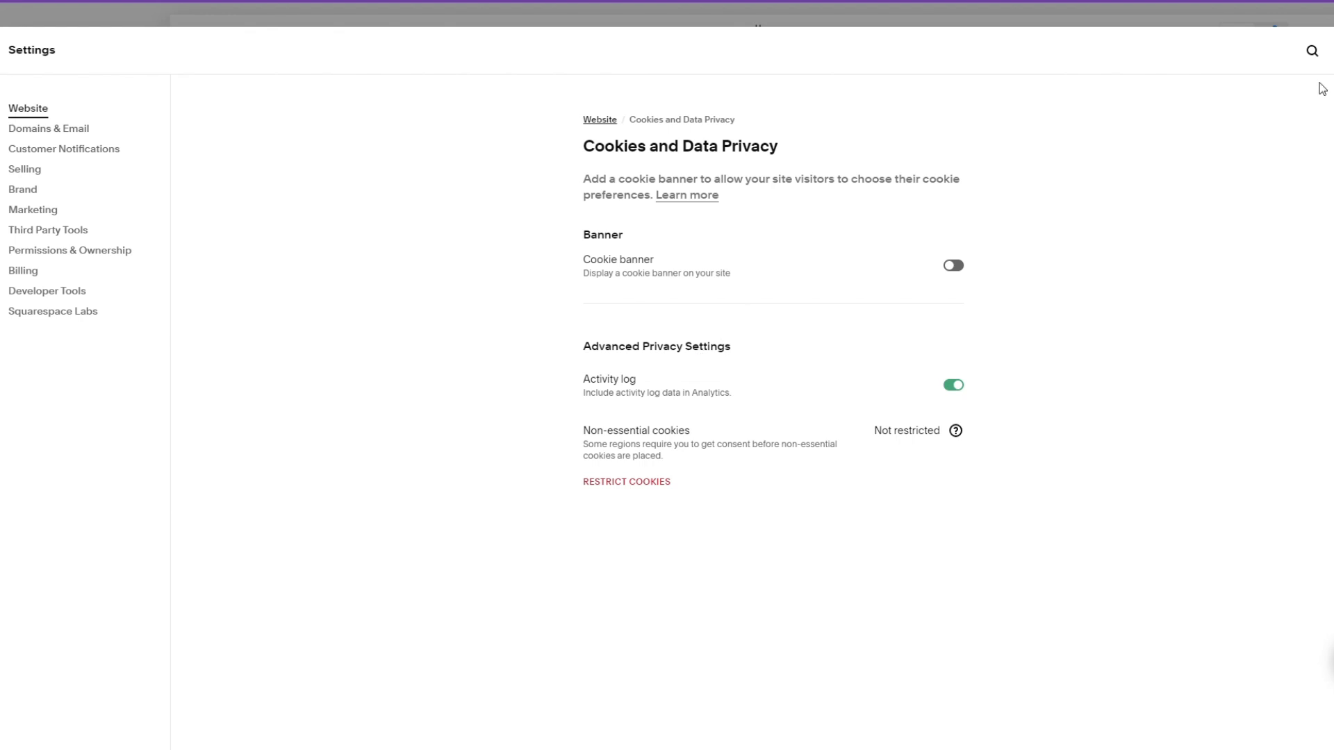
pyautogui.click(1332, 51)
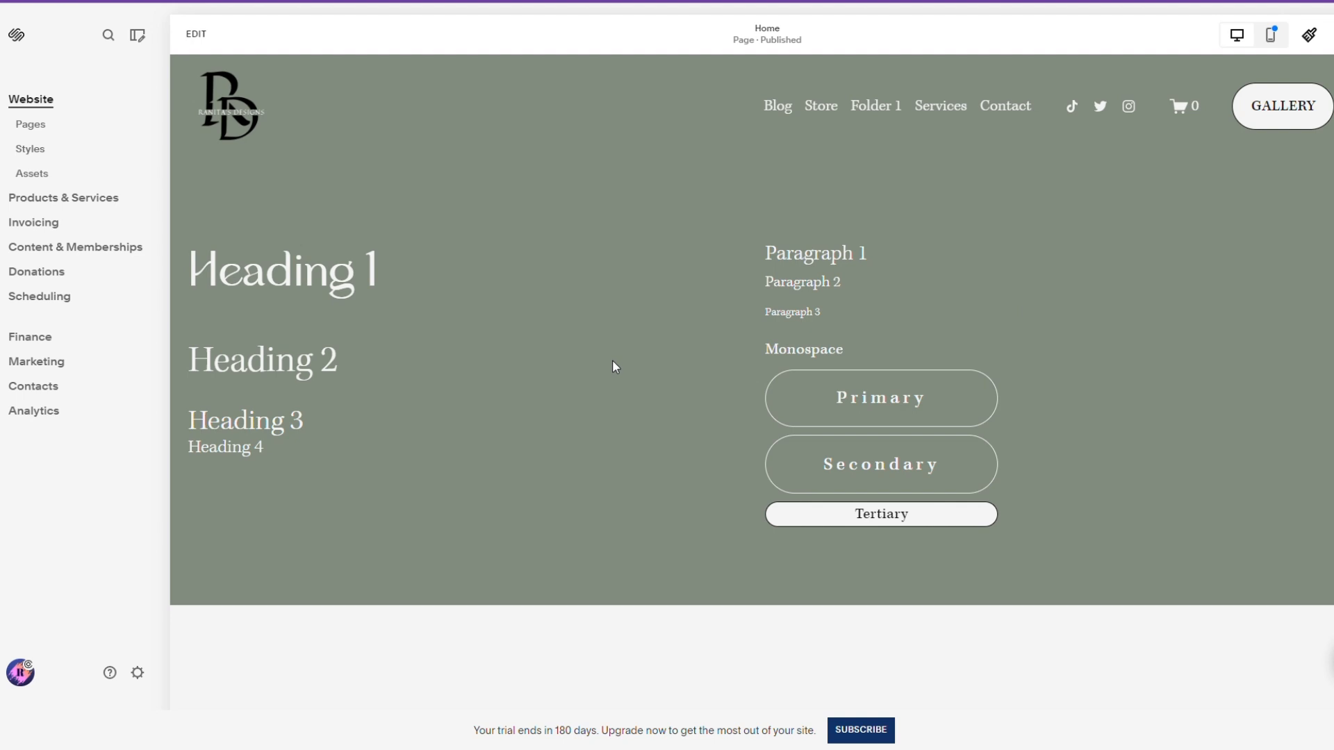
# Step: Search the site for "cookies", open the Cookies and Data Privacy settings, and enable the cookie banner
pyautogui.press('/')
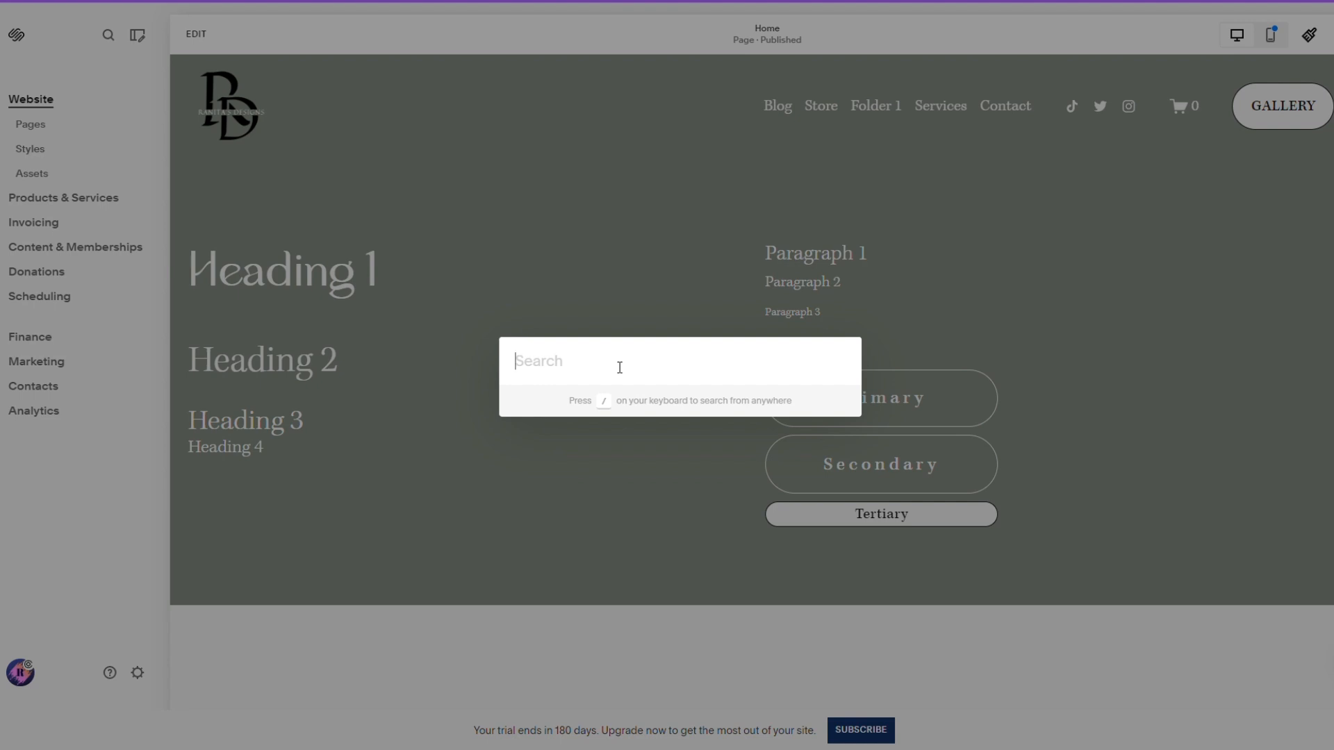
pyautogui.write('cookies')
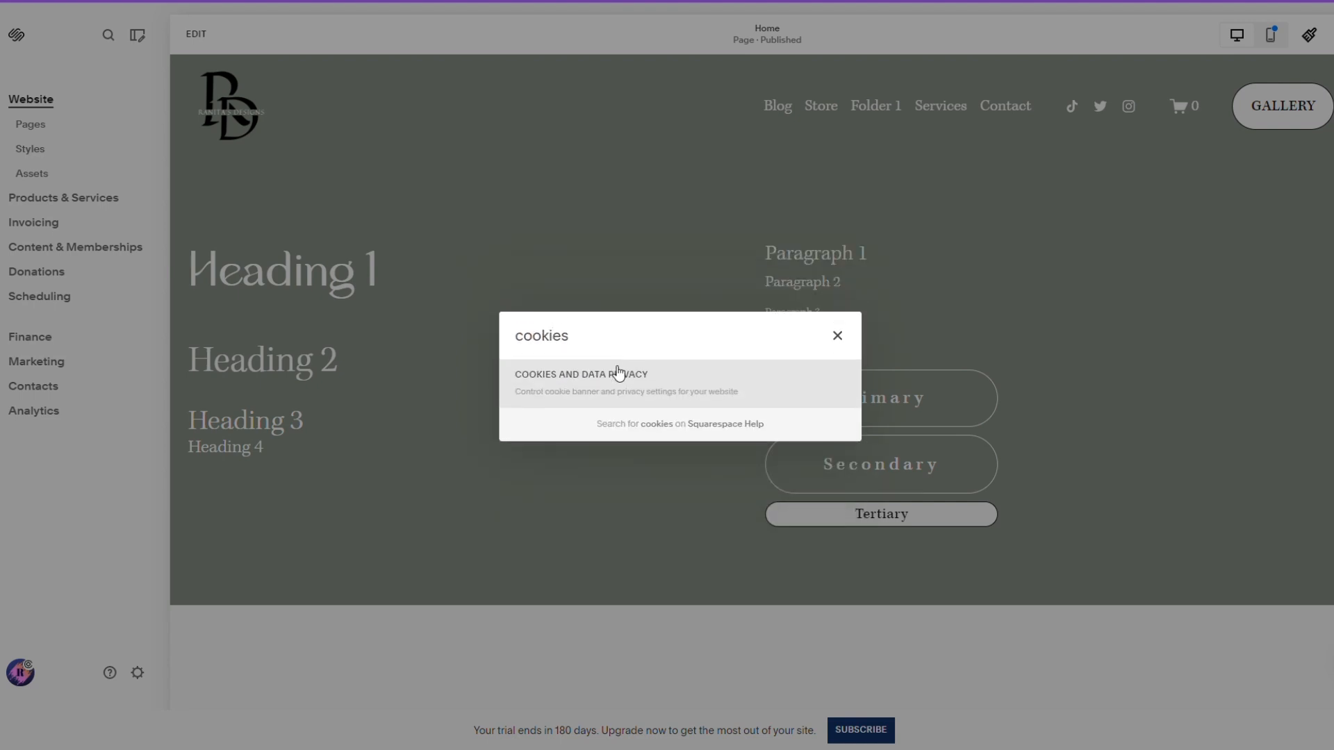
pyautogui.click(619, 374)
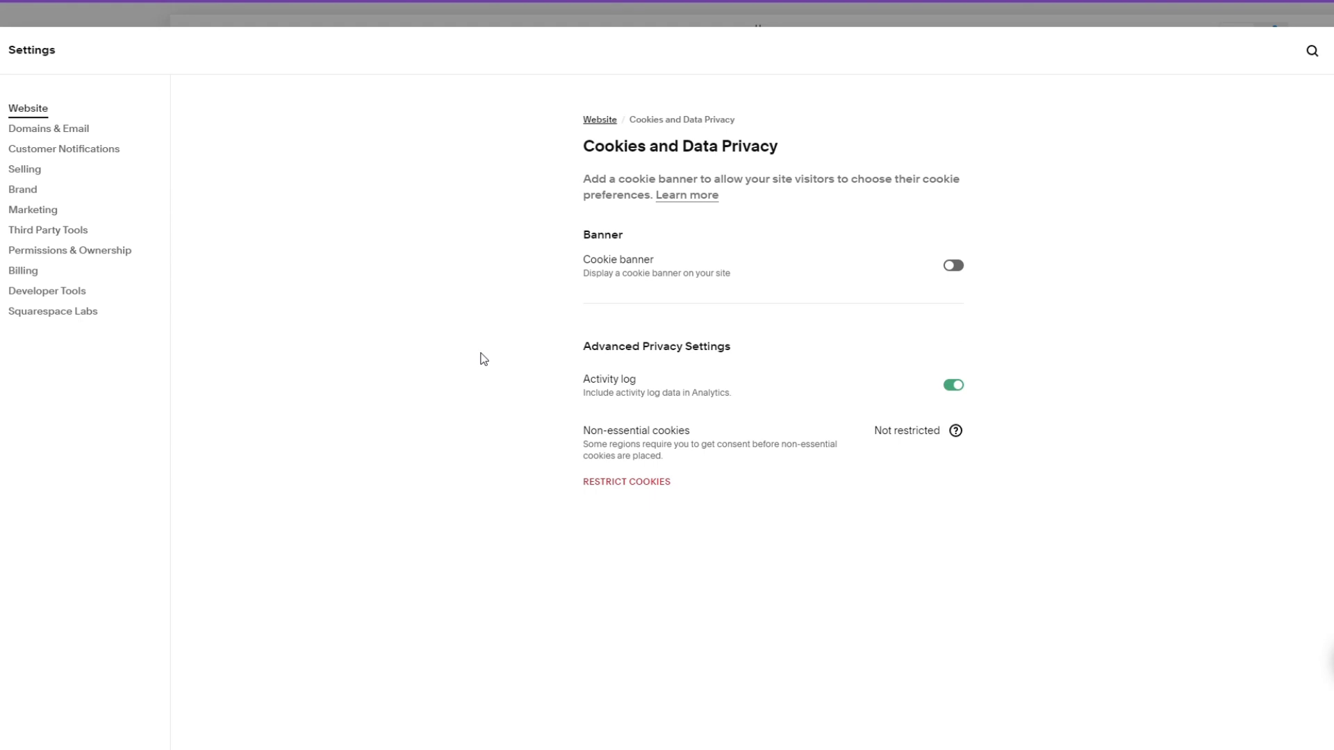
pyautogui.click(954, 268)
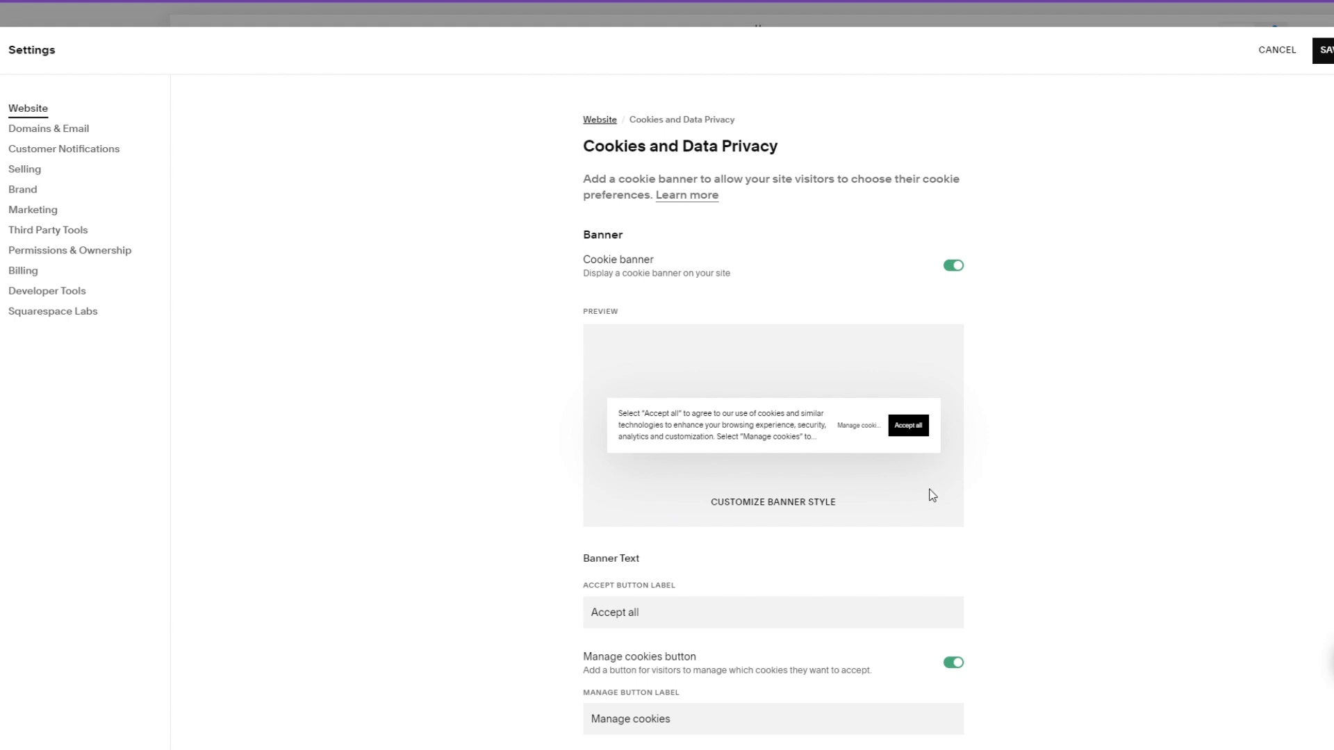
# Step: Save the cookie banner settings and open the banner's style customization
pyautogui.scroll(-1, 903, 479)
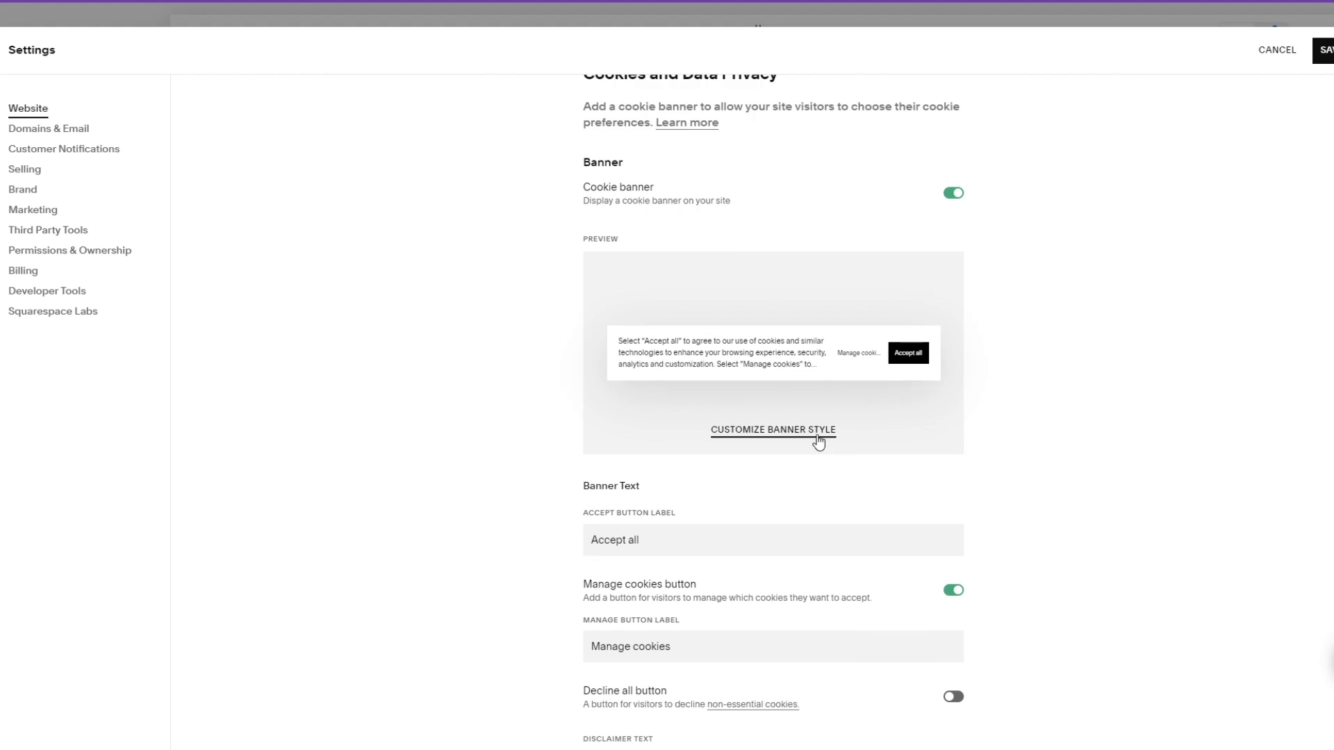
pyautogui.click(818, 438)
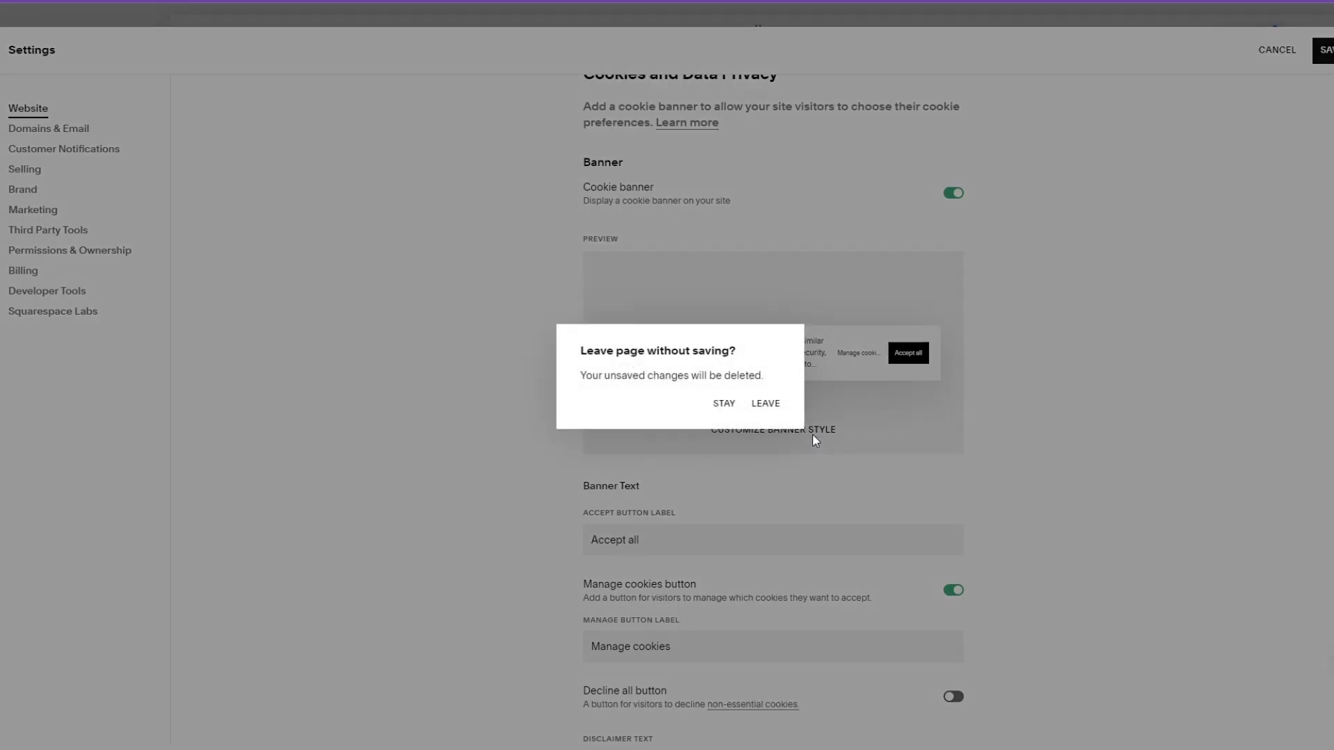
pyautogui.click(724, 405)
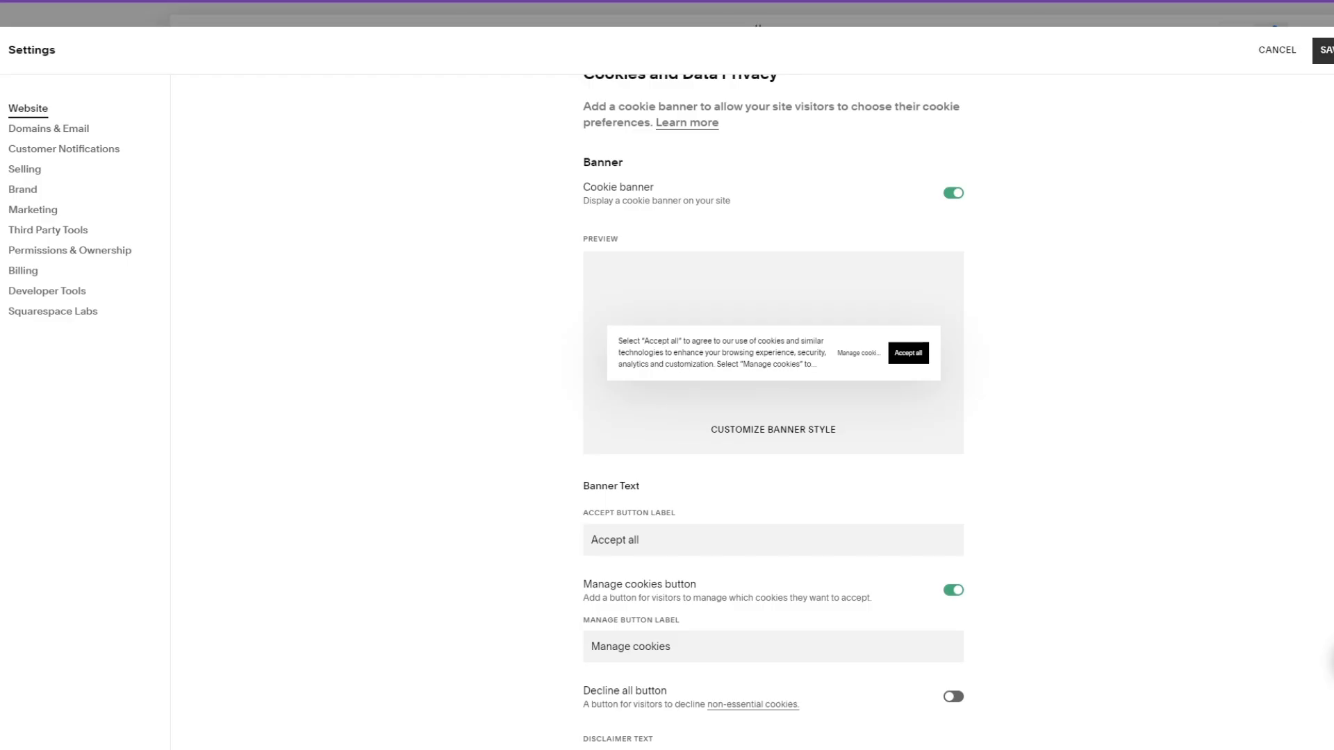
pyautogui.click(1327, 50)
pyautogui.click(820, 444)
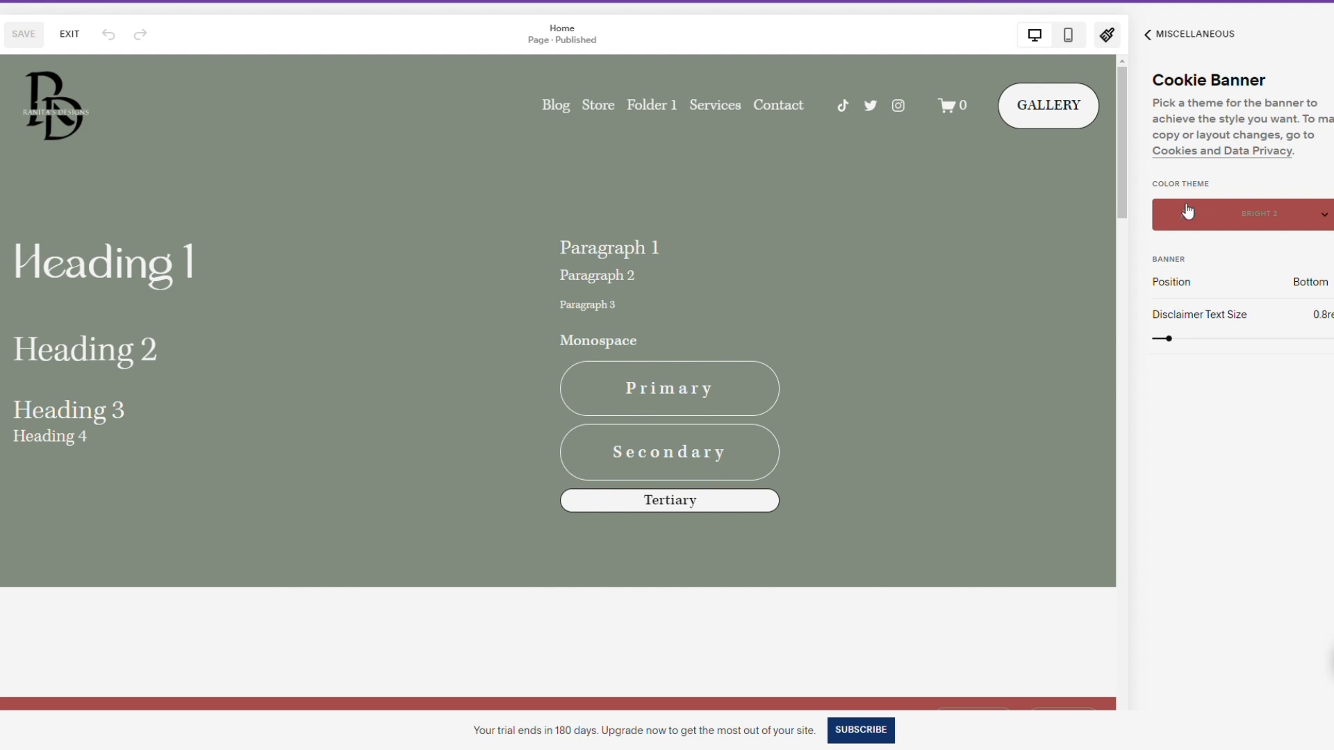
# Step: Try the Lightest 1 color theme on the cookie banner and check it against the page
pyautogui.click(1328, 219)
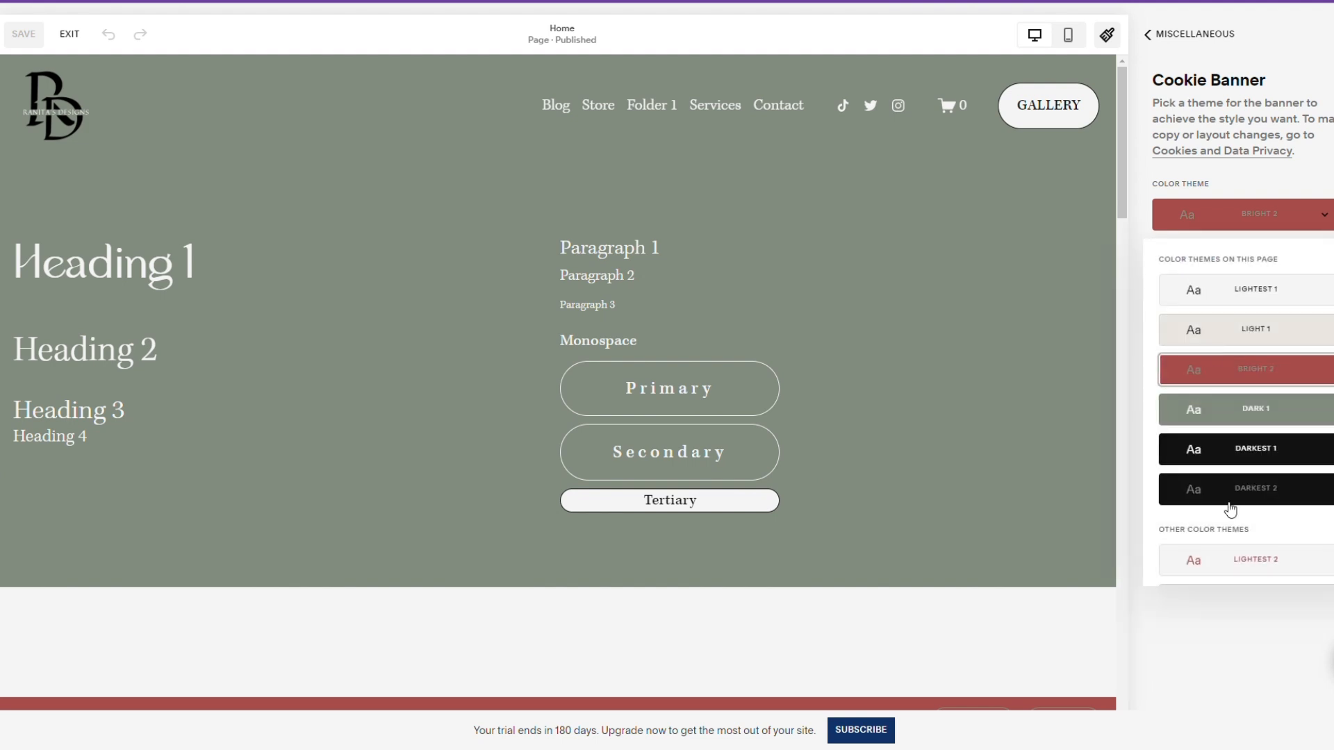
pyautogui.click(1241, 295)
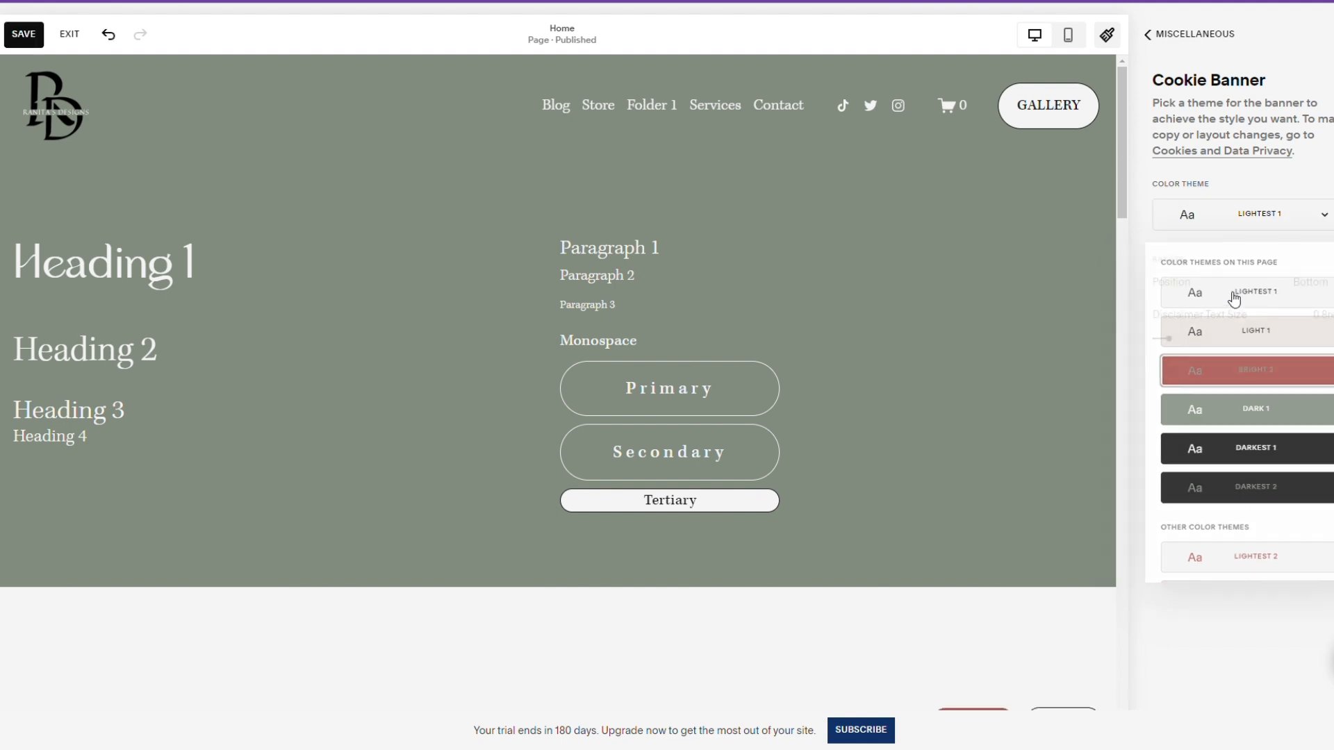
pyautogui.scroll(-5, 977, 415)
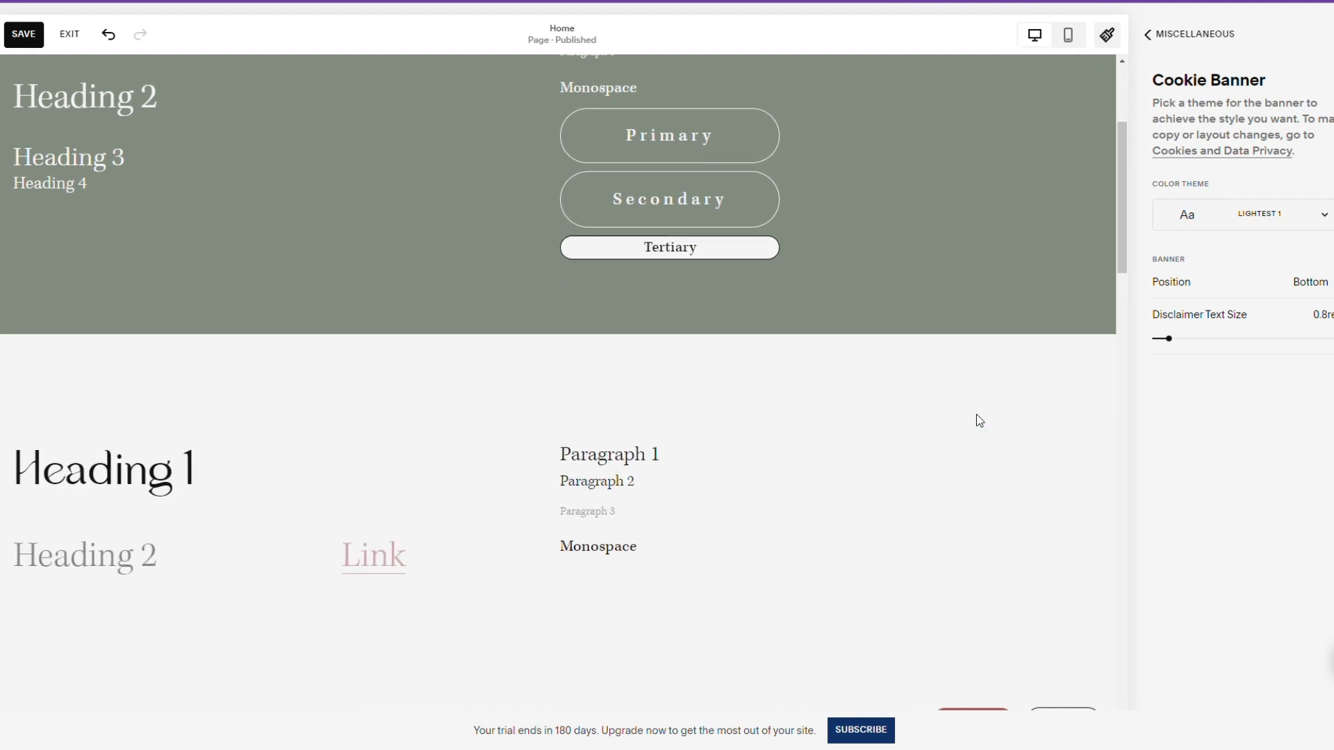
pyautogui.scroll(2, 976, 415)
pyautogui.scroll(3, 976, 416)
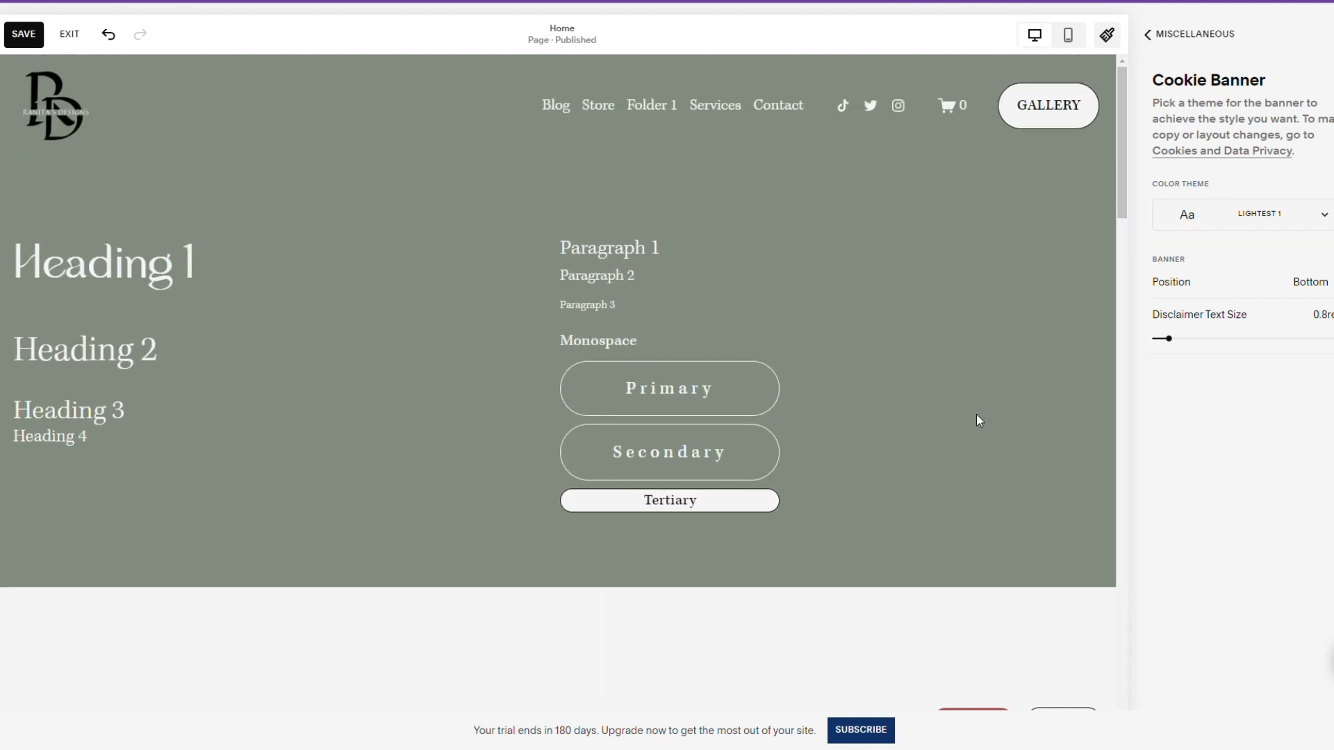
# Step: Compare the Dark 1, Bright 2, Darkest 1 and Lightest 1 color themes on the cookie banner
pyautogui.click(1313, 215)
pyautogui.click(1296, 416)
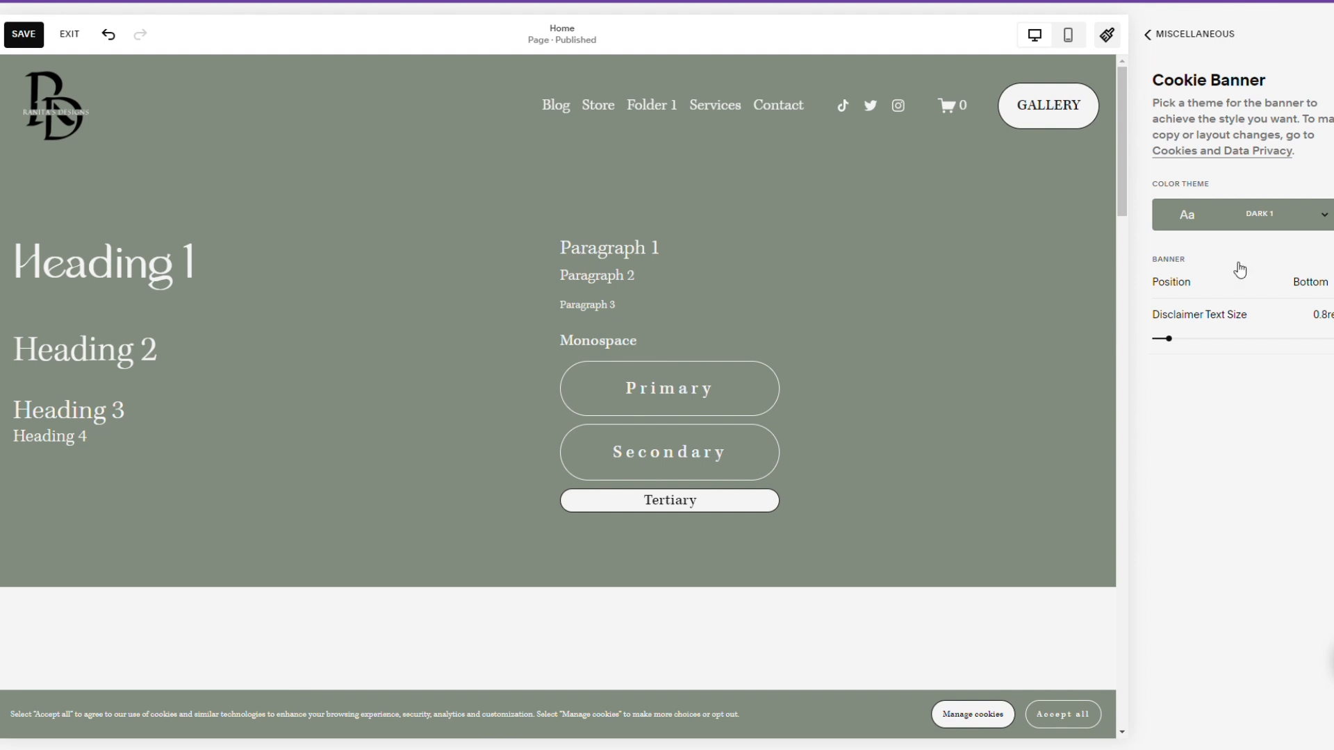
pyautogui.click(1267, 213)
pyautogui.click(1238, 373)
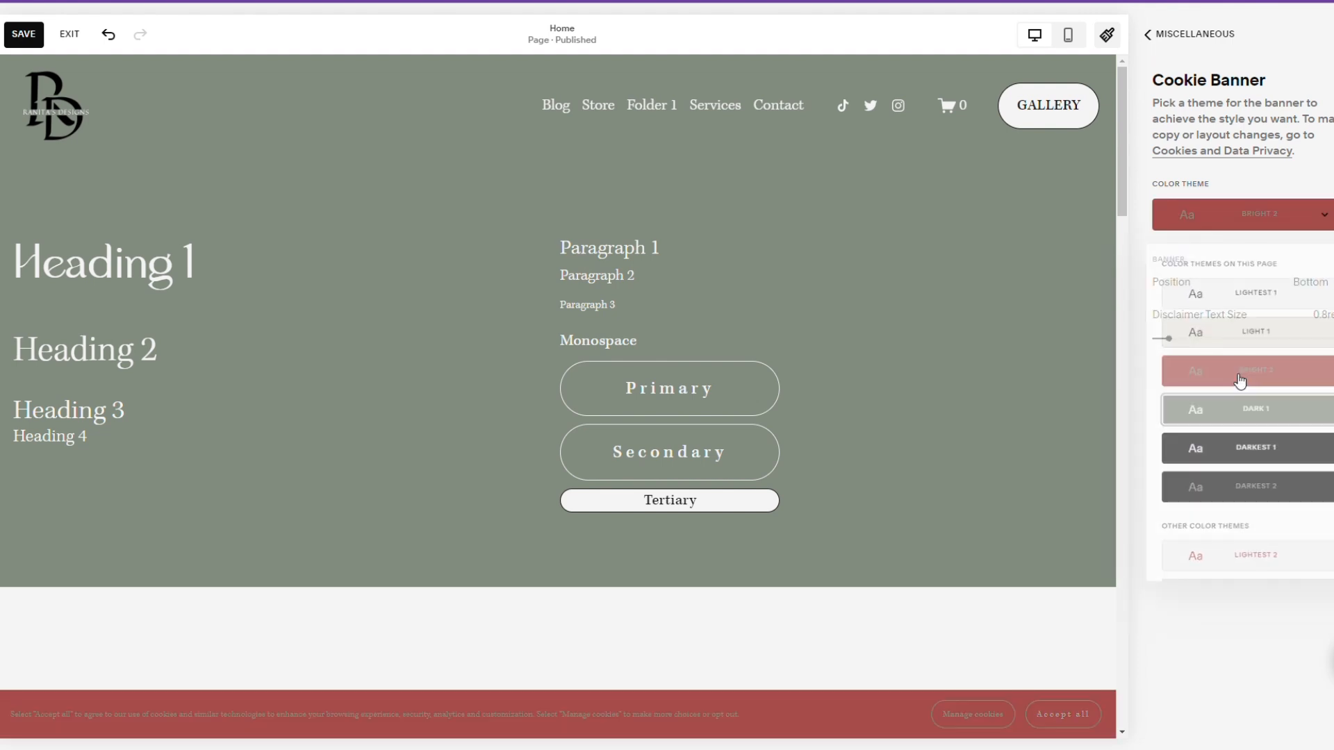
pyautogui.click(1228, 214)
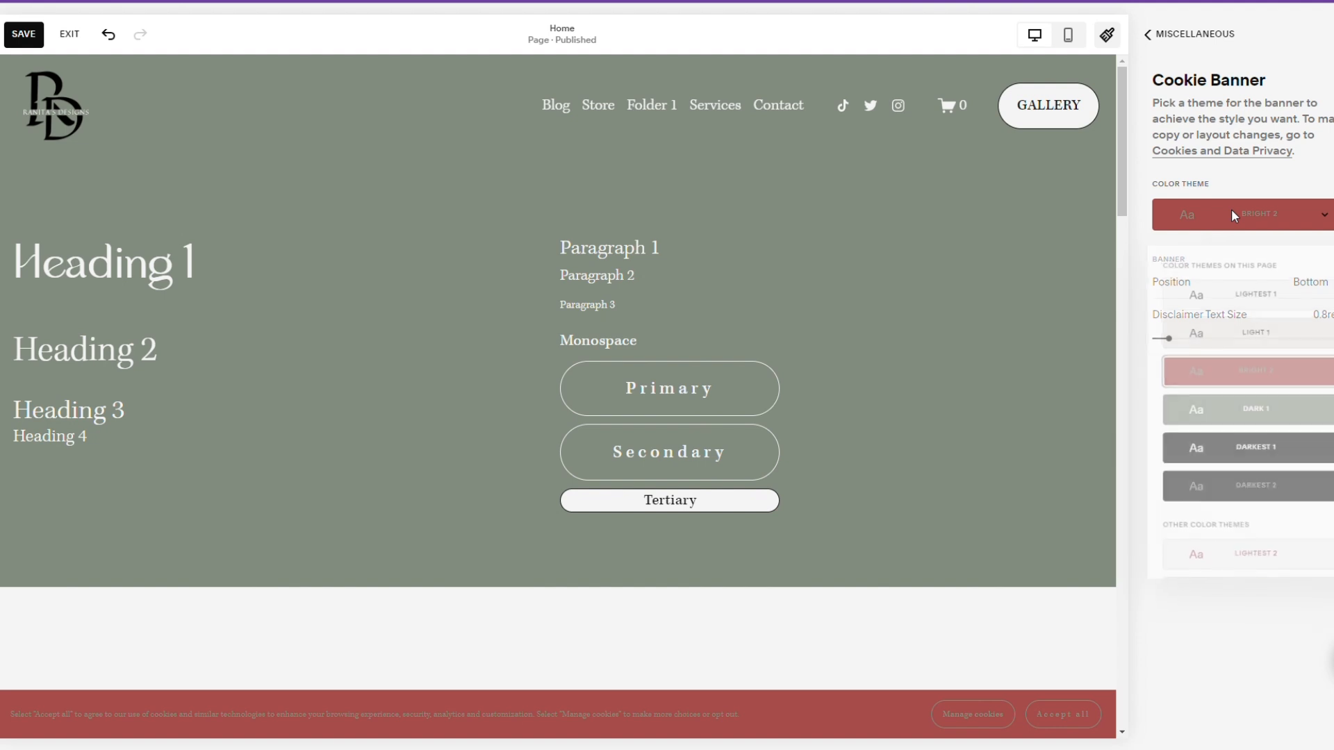
pyautogui.click(1247, 416)
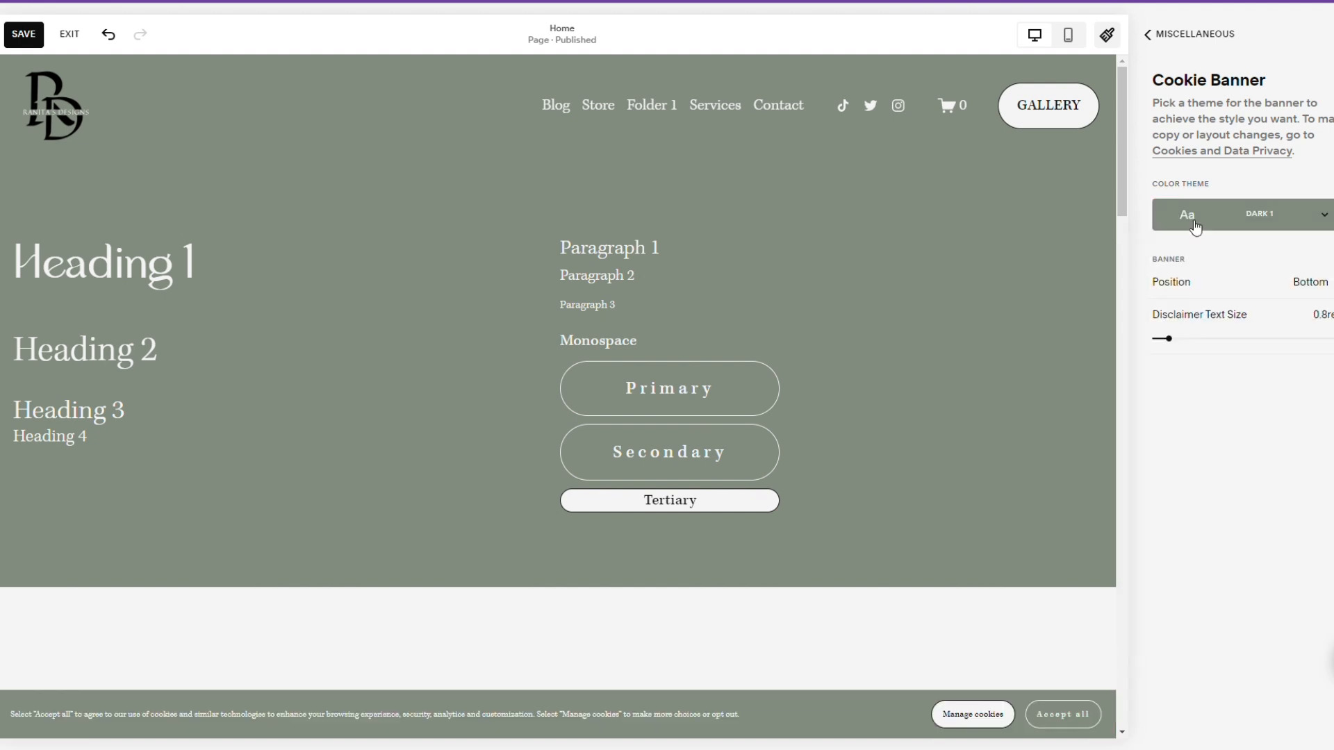
pyautogui.click(1190, 219)
pyautogui.click(1210, 450)
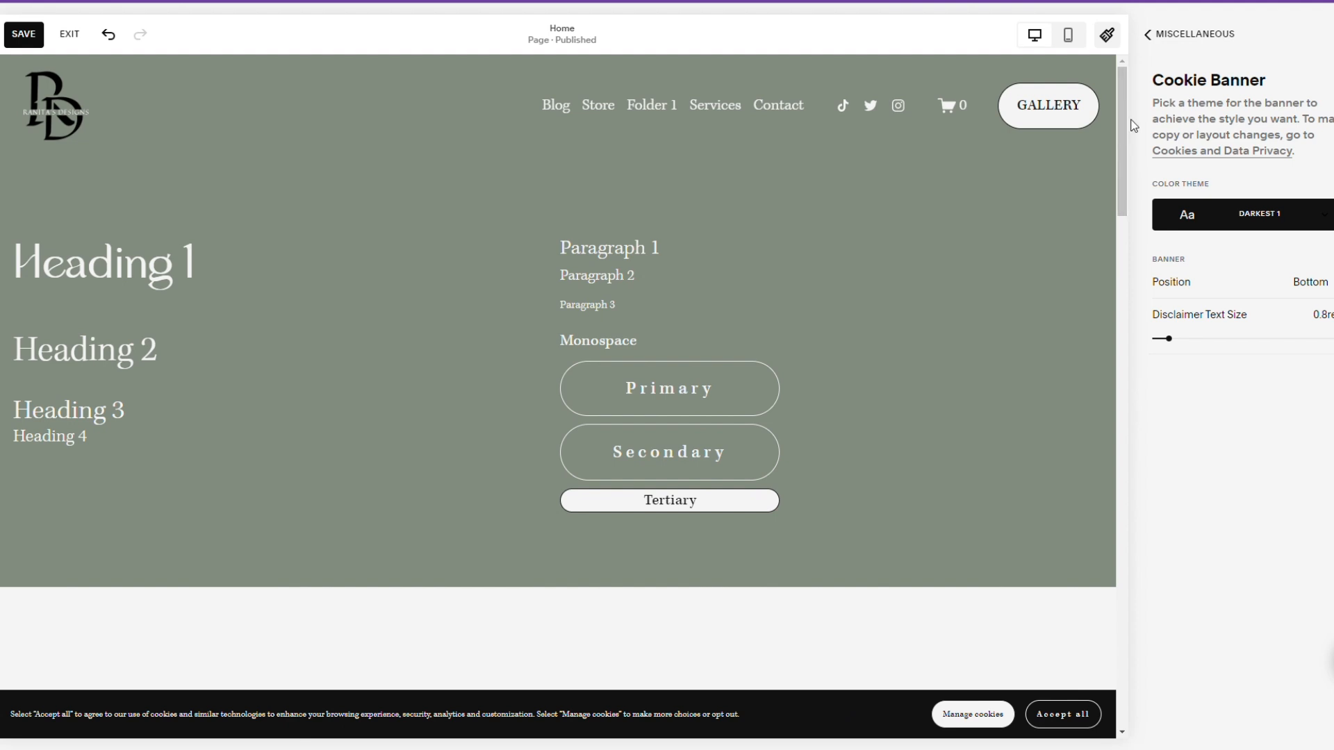
pyautogui.click(1228, 226)
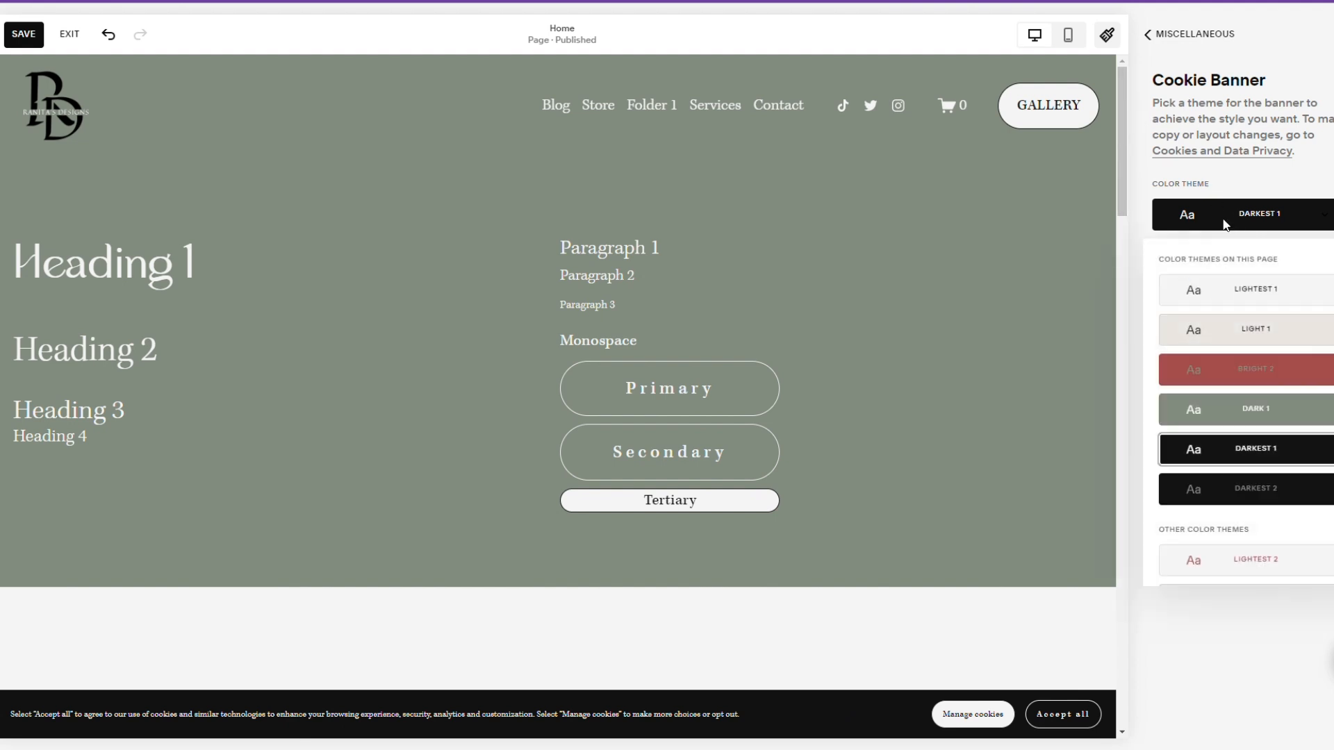
pyautogui.click(1253, 284)
# Step: Set the cookie banner's color theme to Light 1, then save the site styles and exit editing
pyautogui.click(1264, 214)
pyautogui.click(1328, 337)
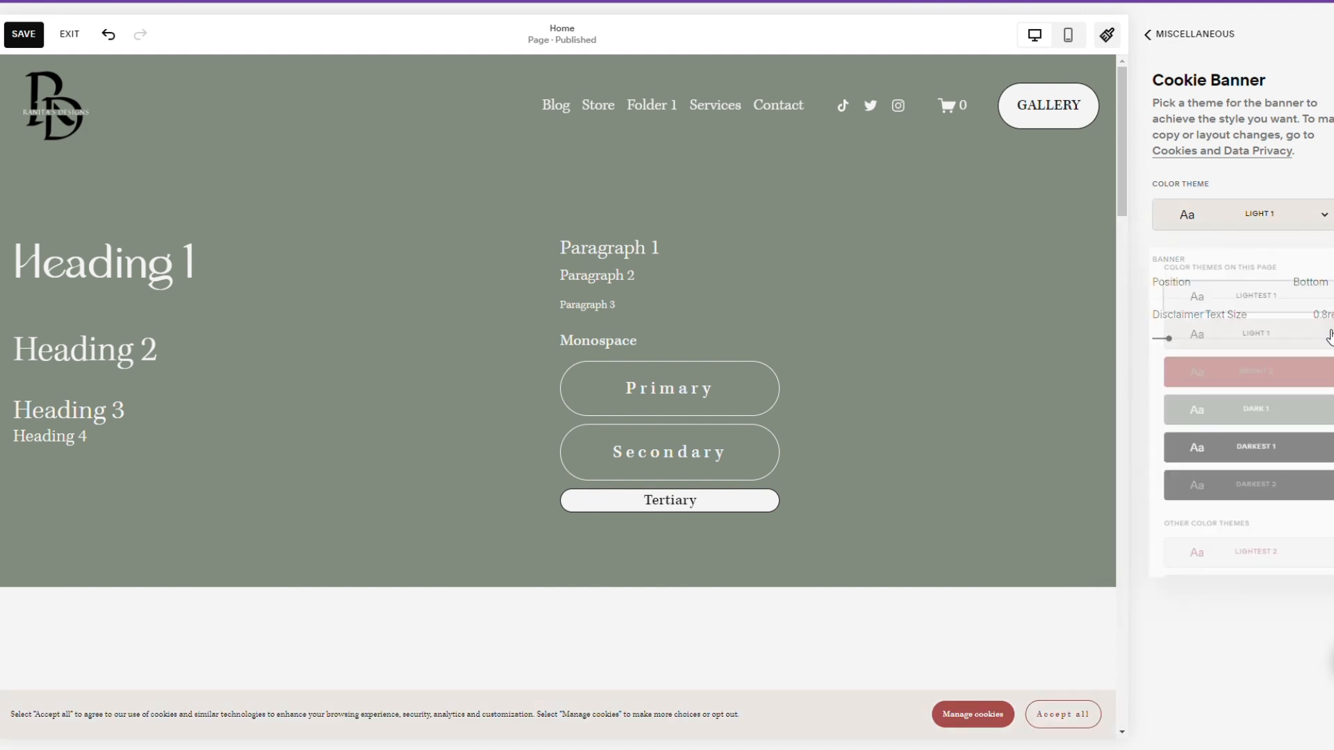
pyautogui.click(1146, 34)
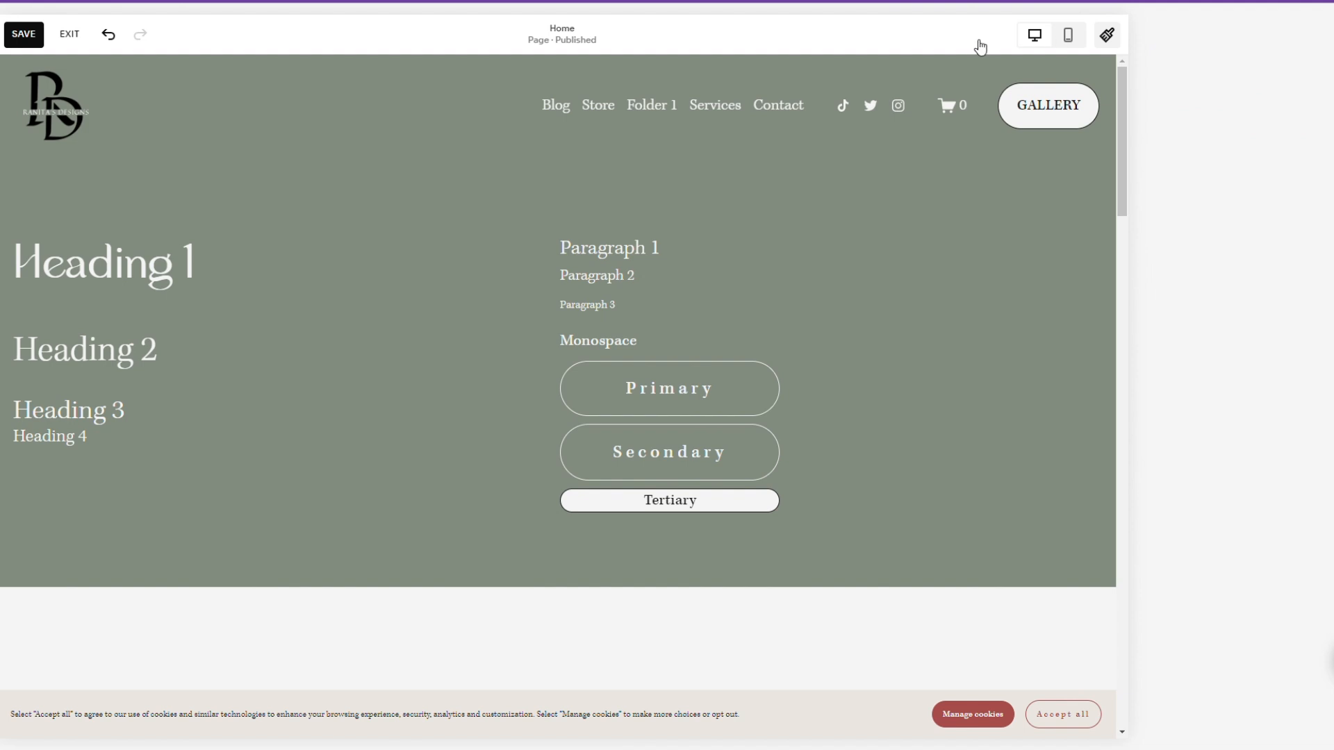
pyautogui.click(23, 34)
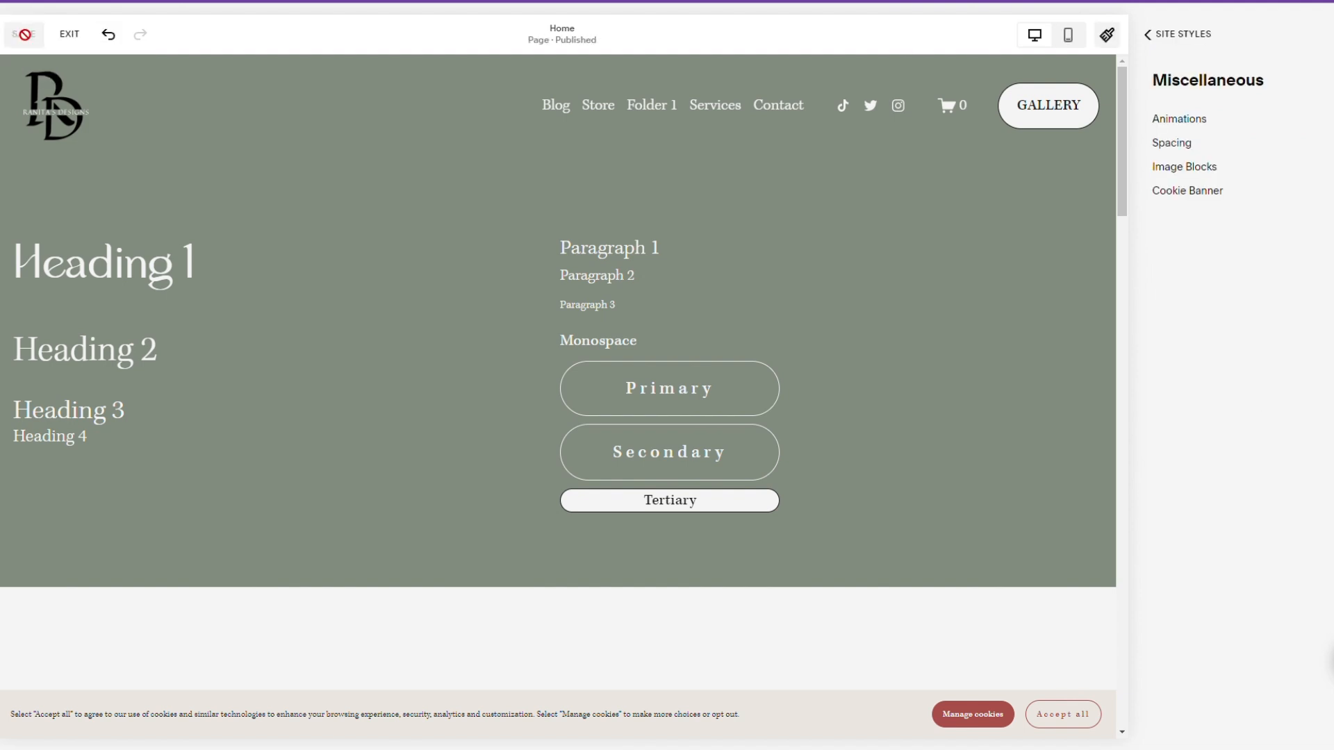
pyautogui.click(70, 34)
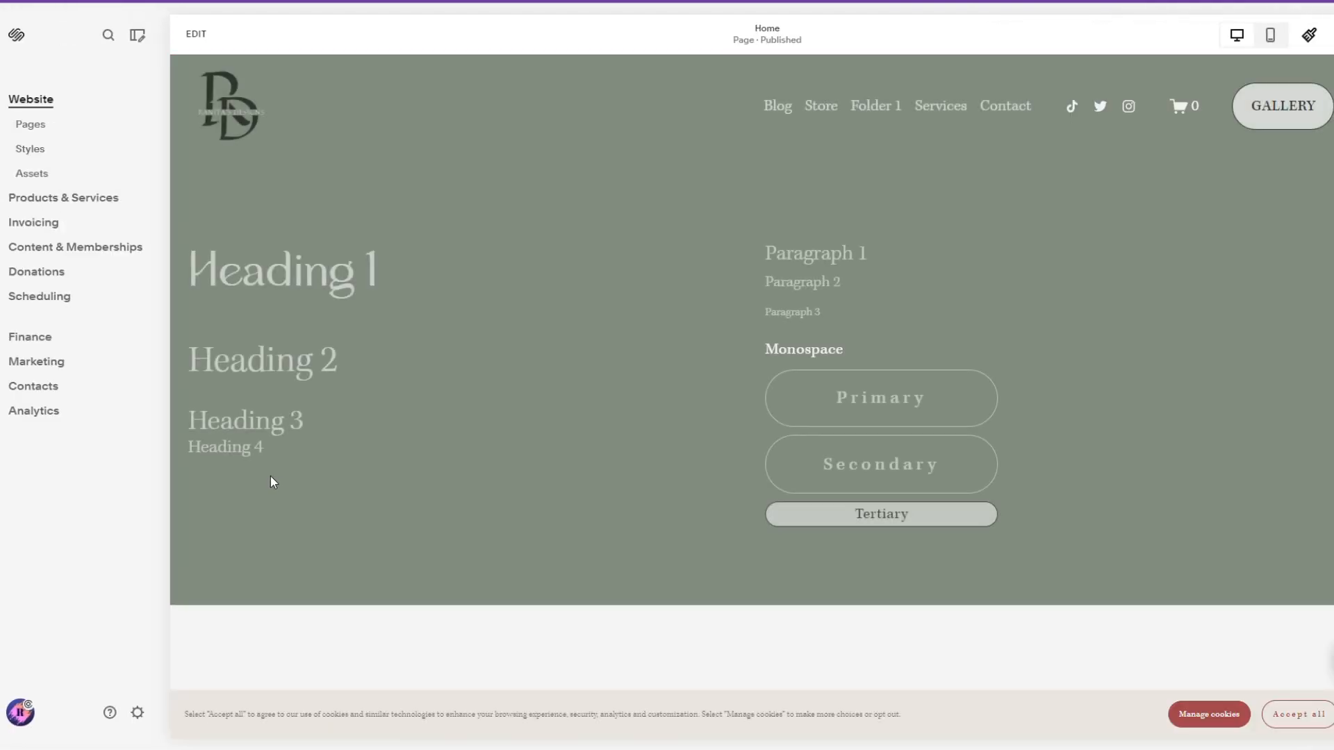
# Step: Search for "cookies" and reopen the Cookies and Data Privacy settings
pyautogui.press('/')
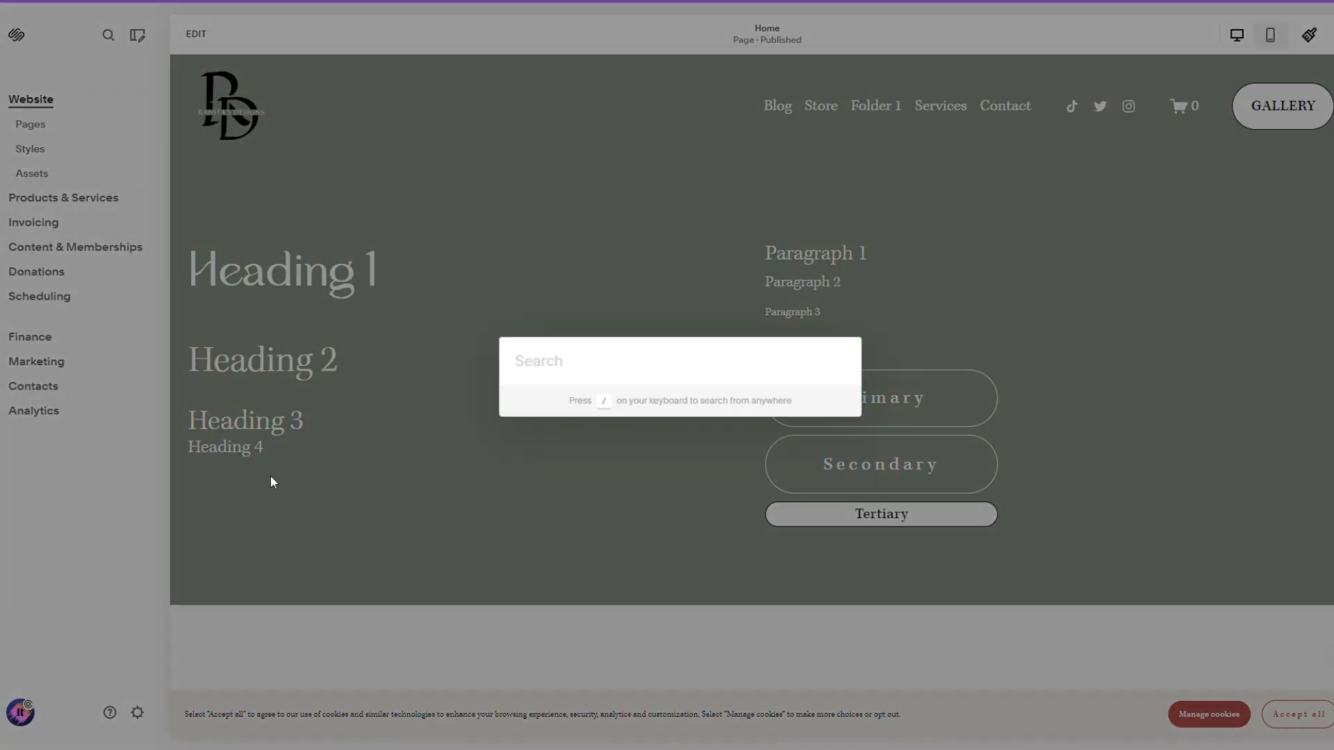
pyautogui.write('cookies')
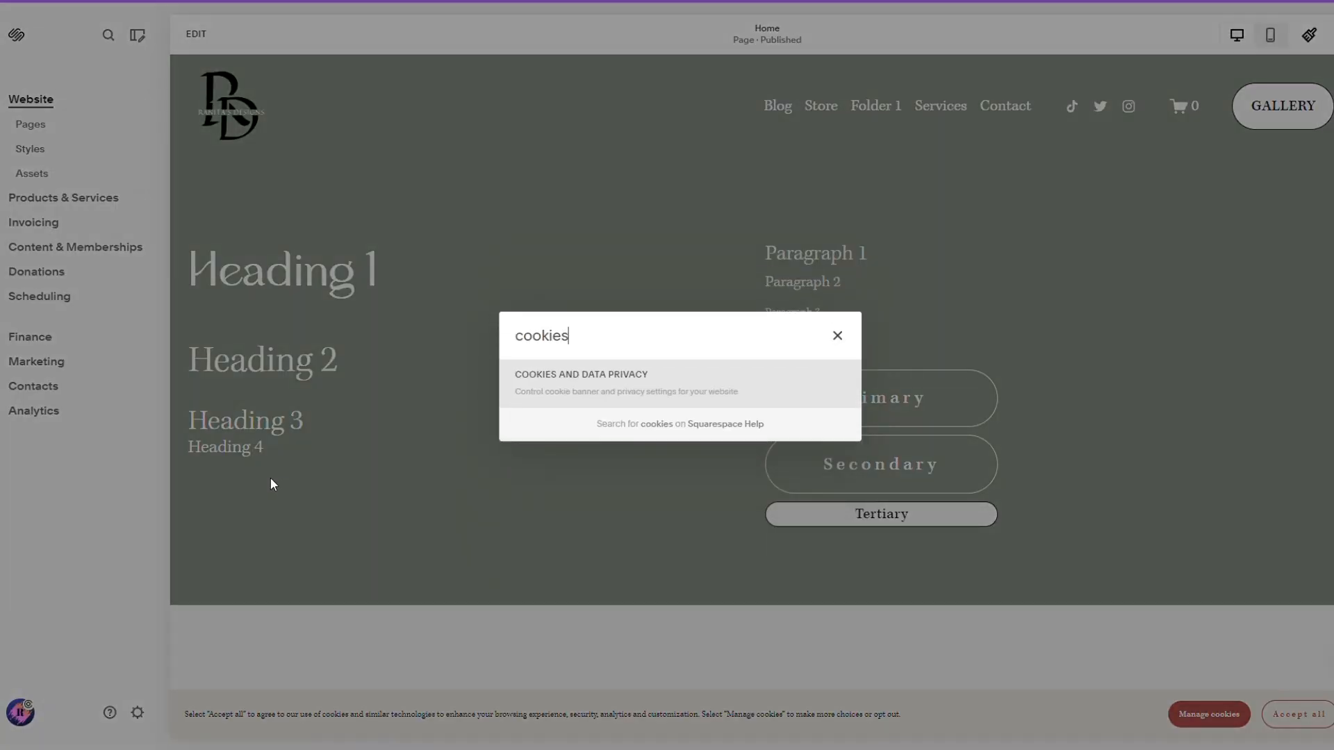
pyautogui.click(559, 413)
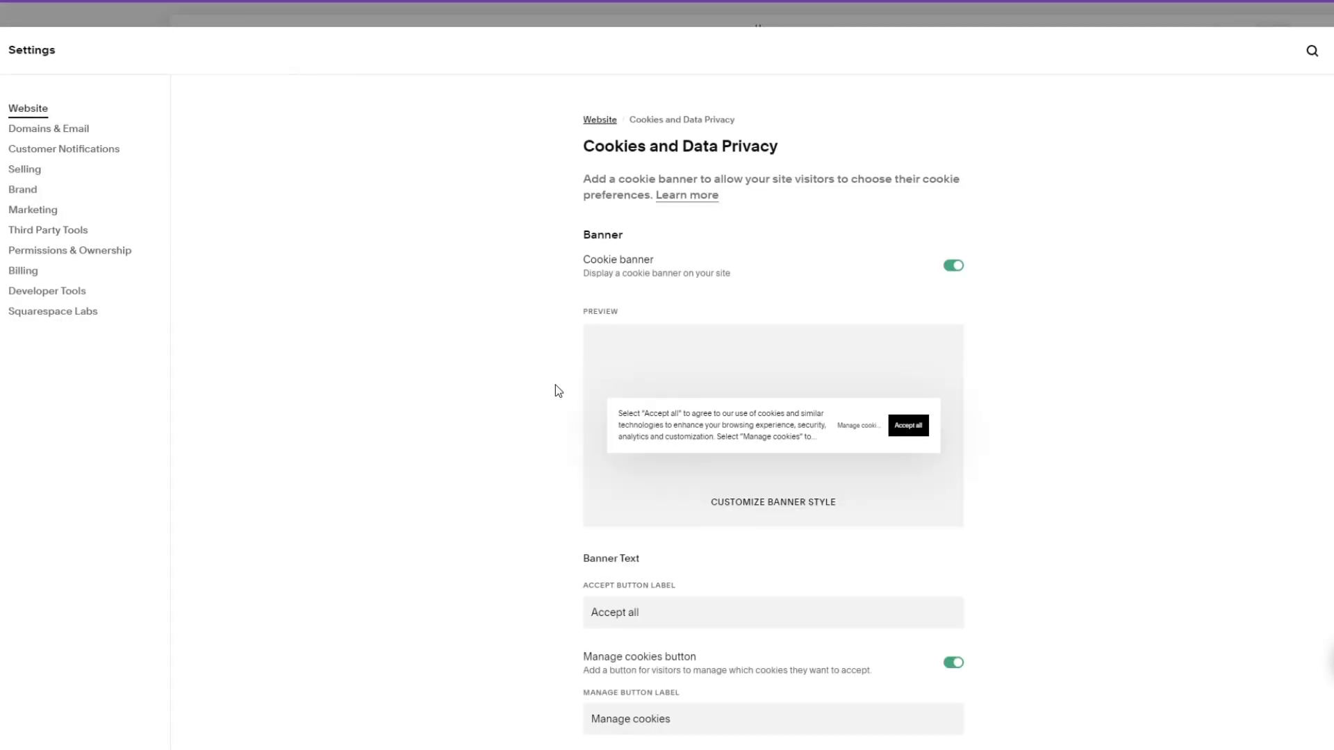
# Step: Review the accept button label and enable the Decline all button for the cookie banner
pyautogui.scroll(-1, 669, 460)
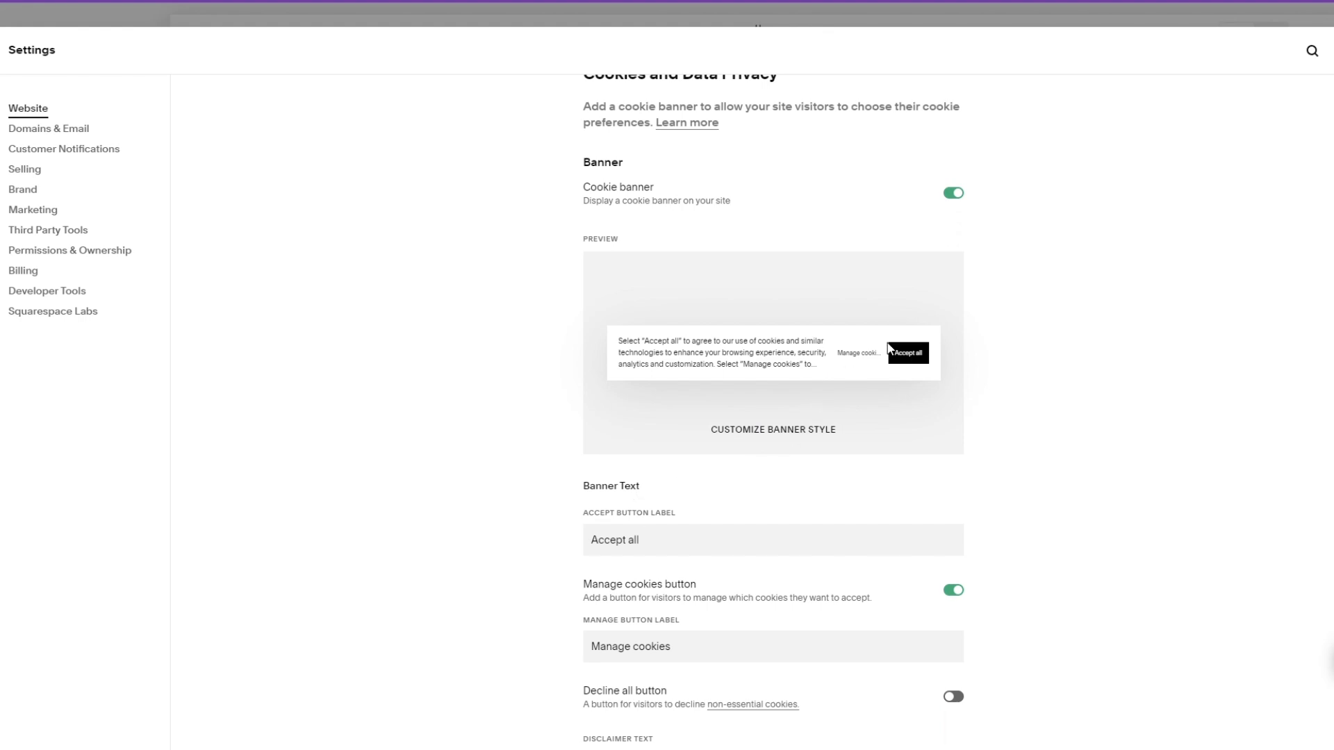
pyautogui.moveTo(684, 547); pyautogui.dragTo(585, 546)
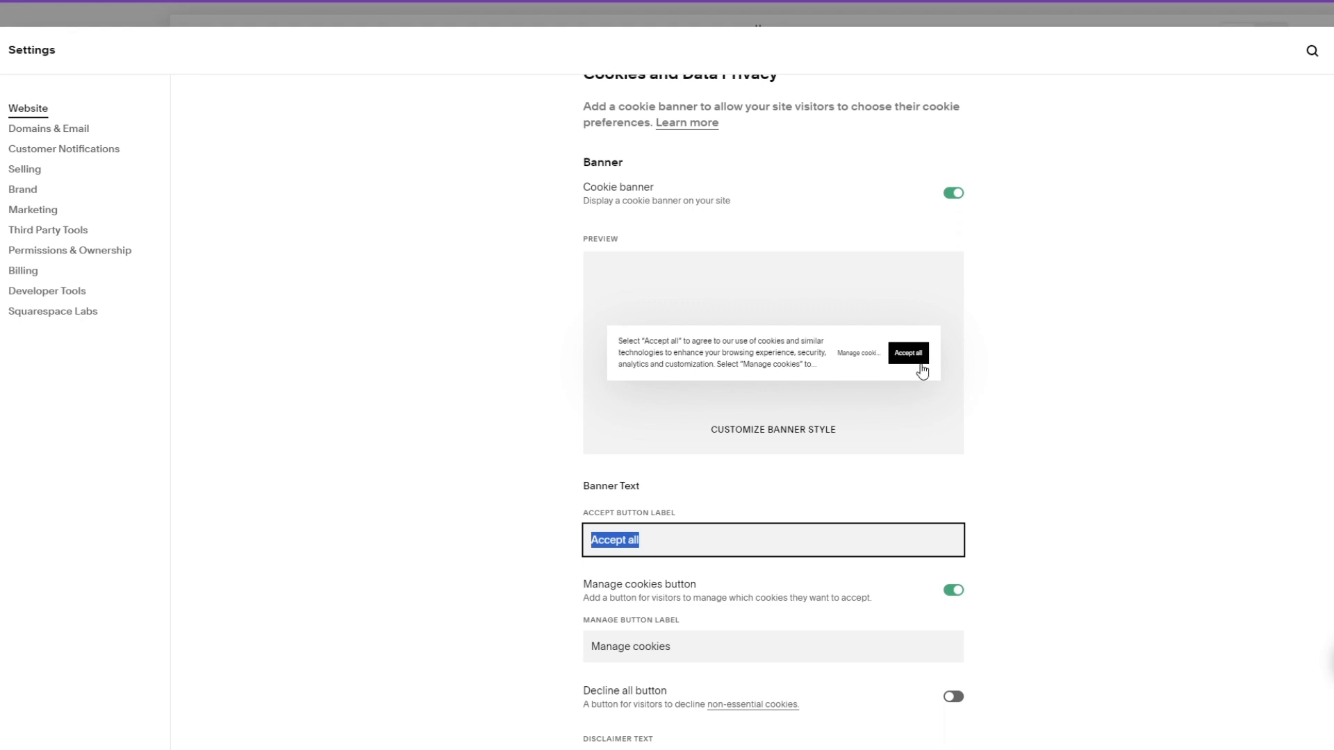
pyautogui.click(551, 534)
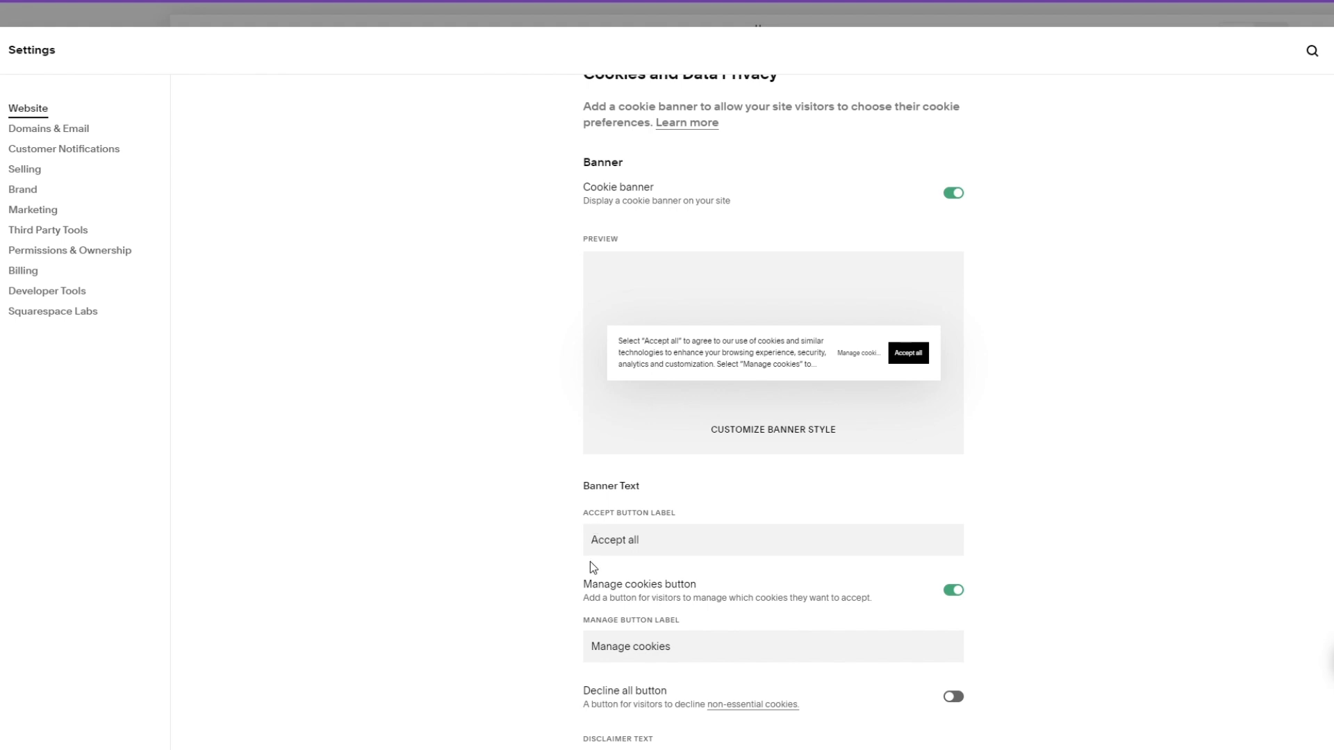
pyautogui.scroll(-1, 590, 561)
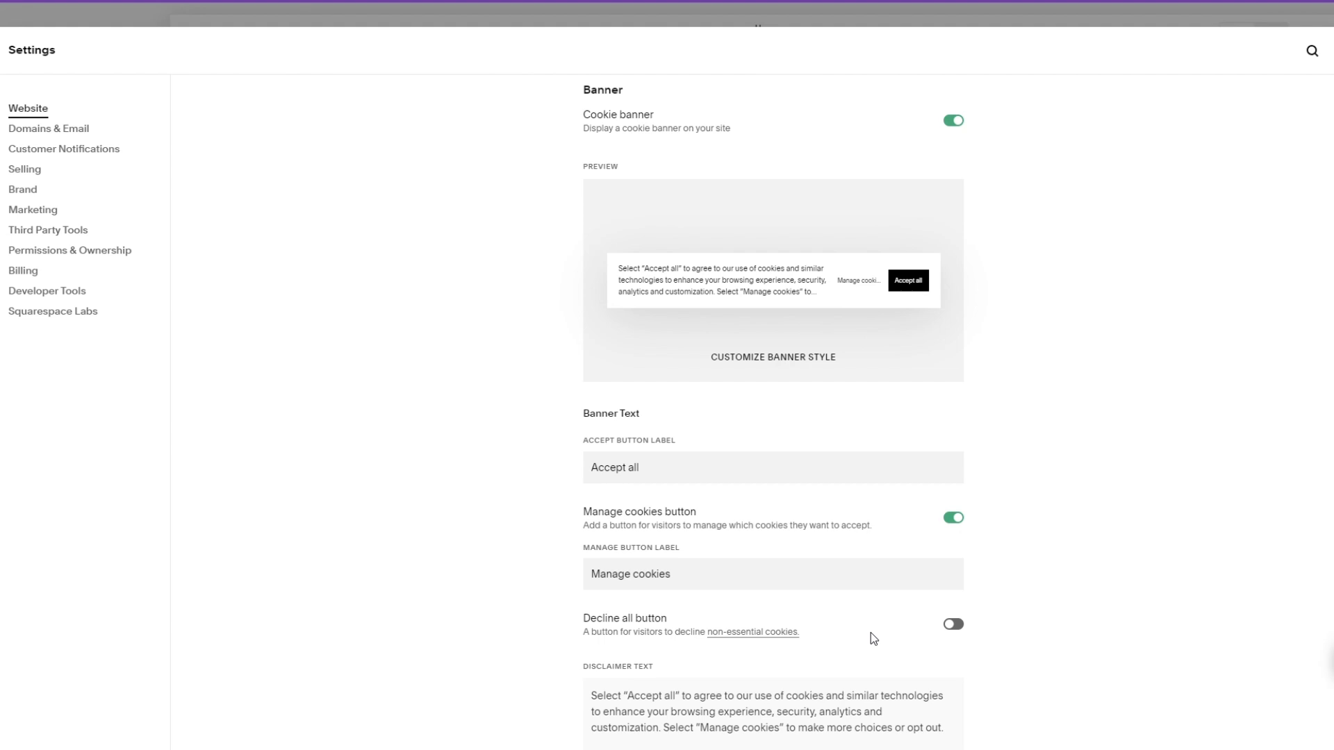
pyautogui.click(953, 624)
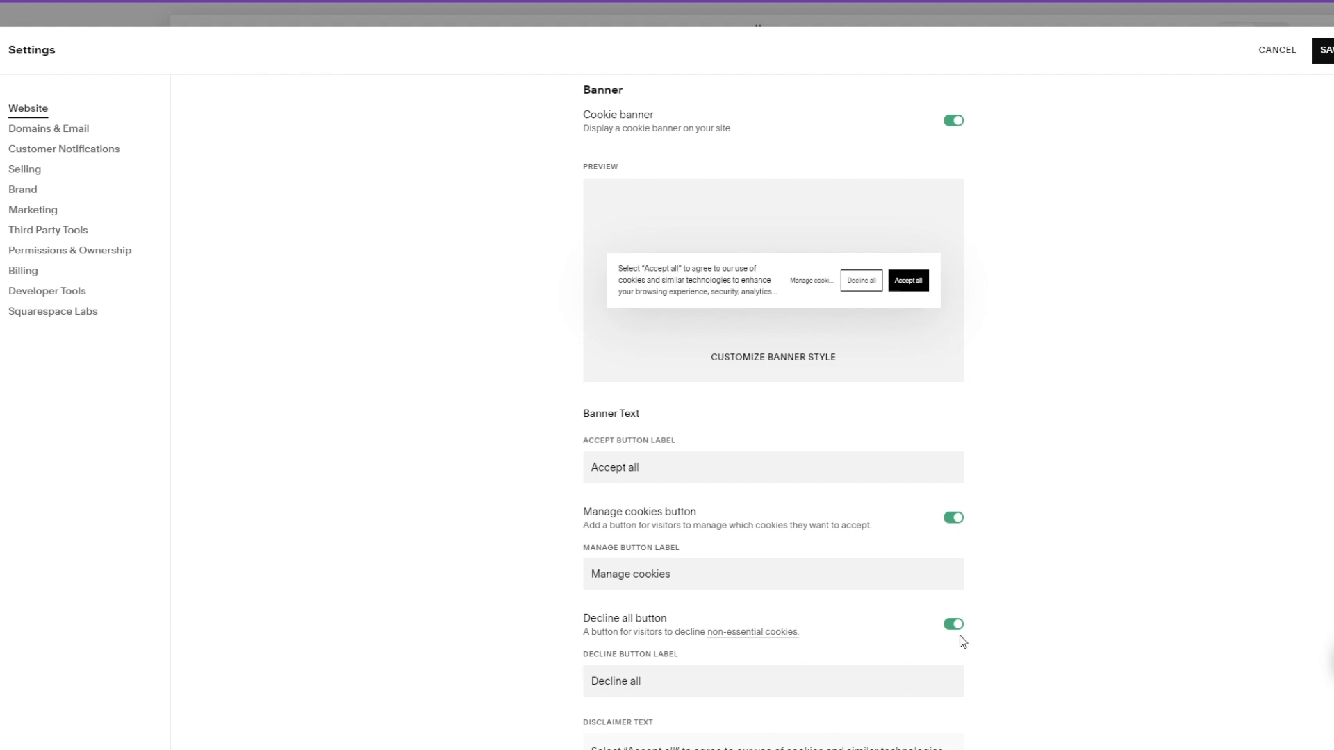
# Step: Review the manage button label and decline button label of the cookie banner
pyautogui.scroll(-3, 962, 640)
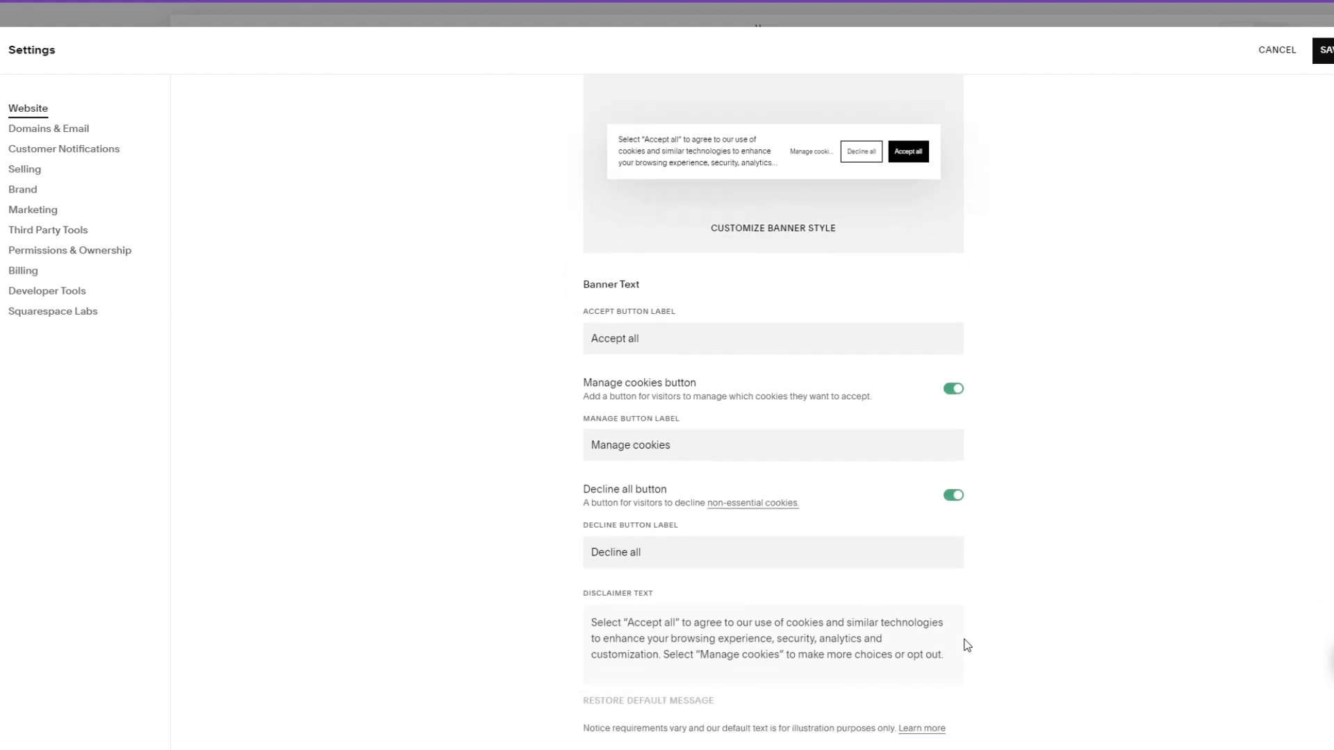
pyautogui.moveTo(700, 429); pyautogui.dragTo(582, 428)
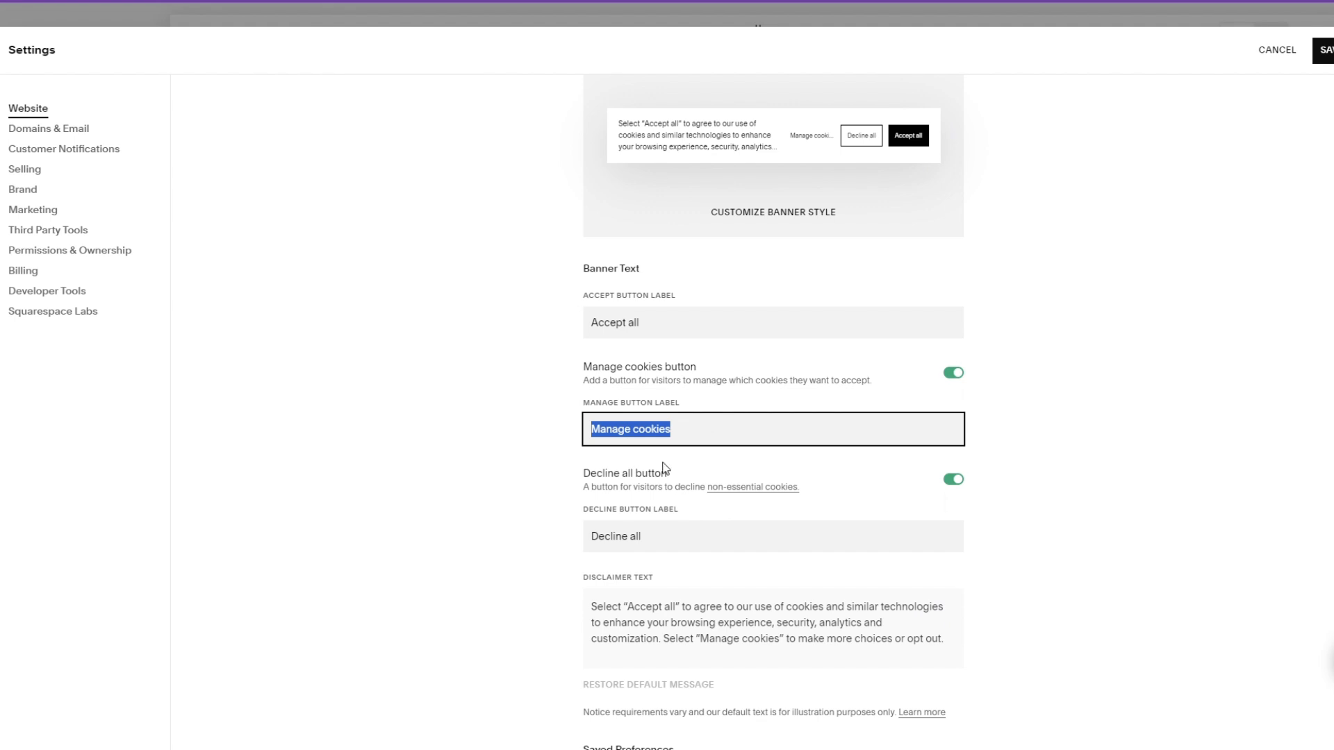
pyautogui.moveTo(652, 541); pyautogui.dragTo(590, 541)
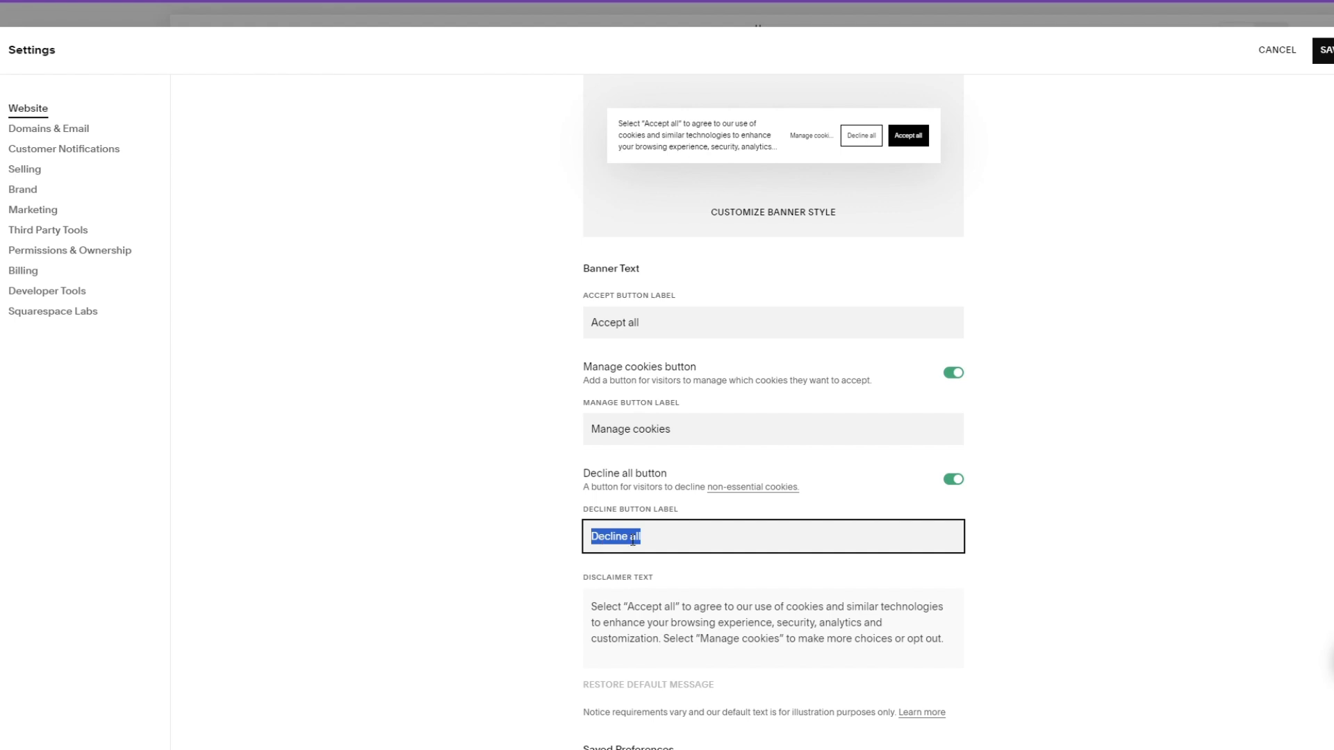
pyautogui.click(1010, 573)
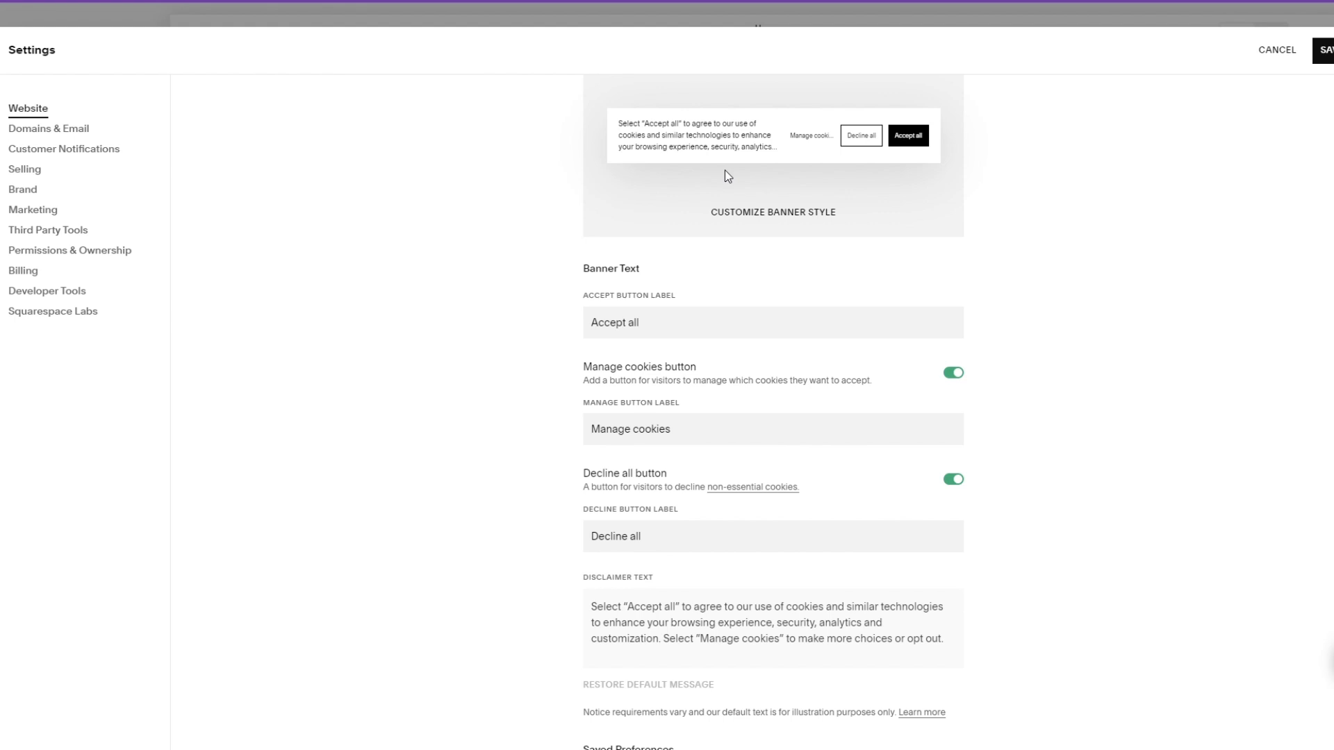
# Step: Review the cookie banner's disclaimer text and the link options for the word "more"
pyautogui.click(661, 615)
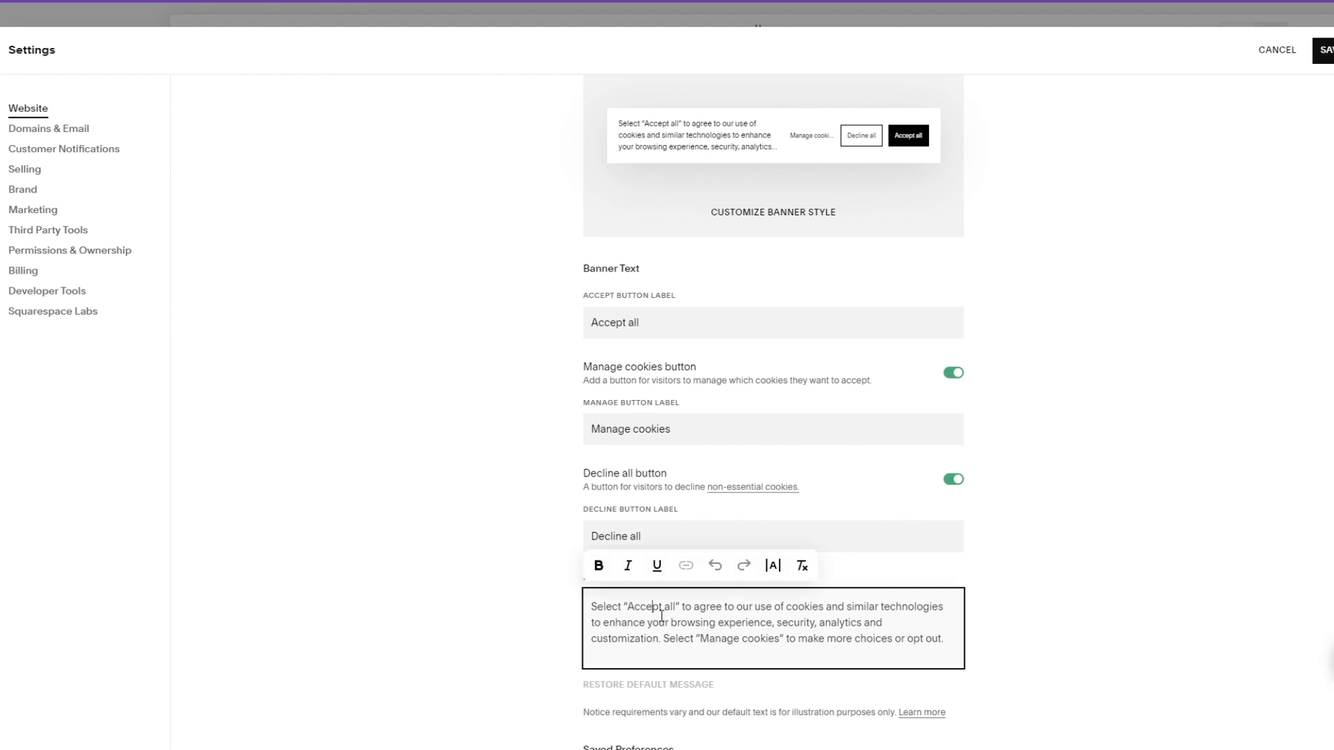
pyautogui.moveTo(942, 639); pyautogui.dragTo(579, 614)
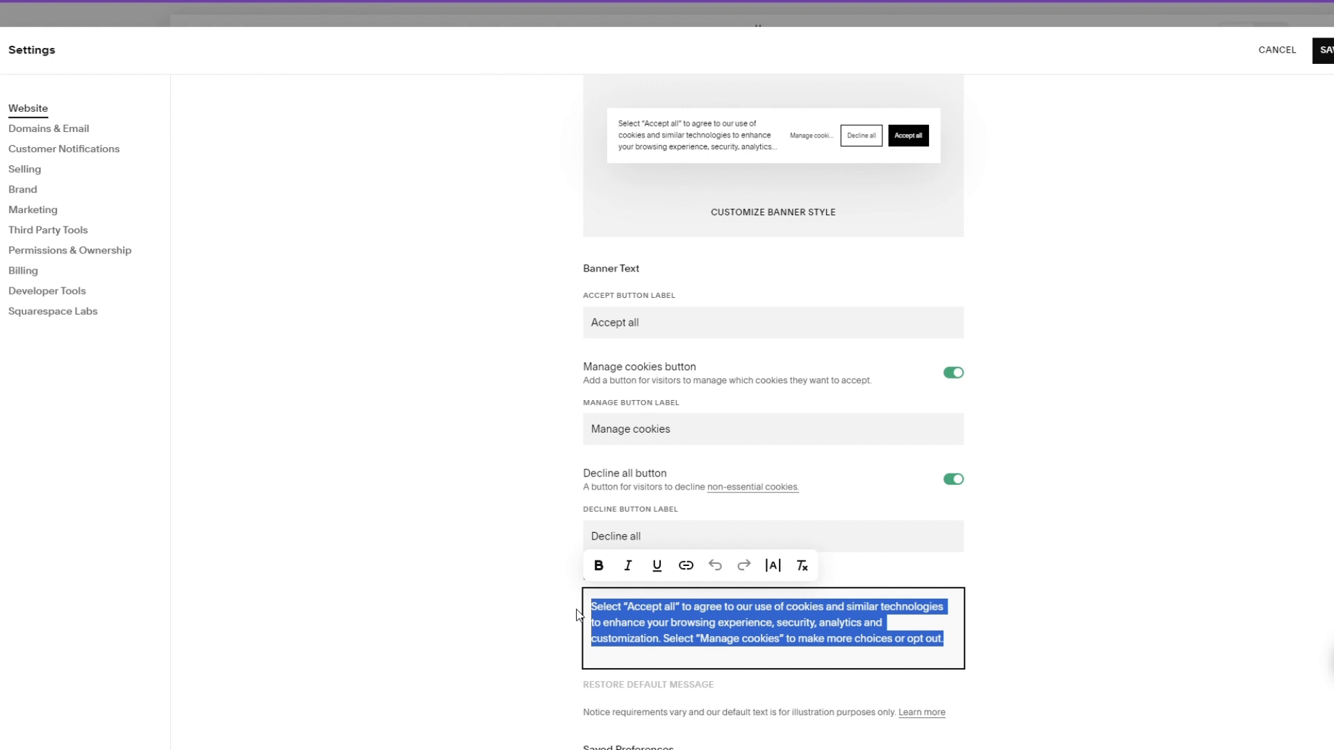
pyautogui.click(714, 654)
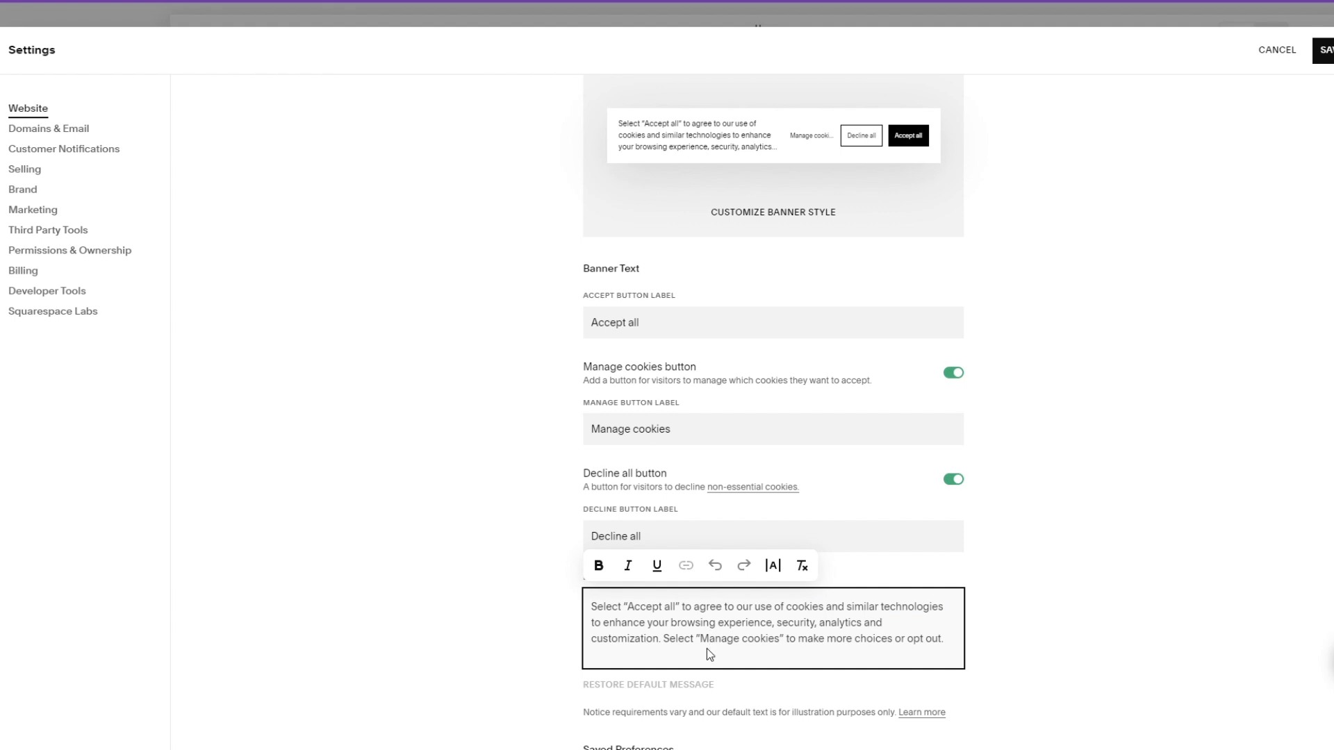
pyautogui.doubleClick(838, 640)
pyautogui.click(687, 568)
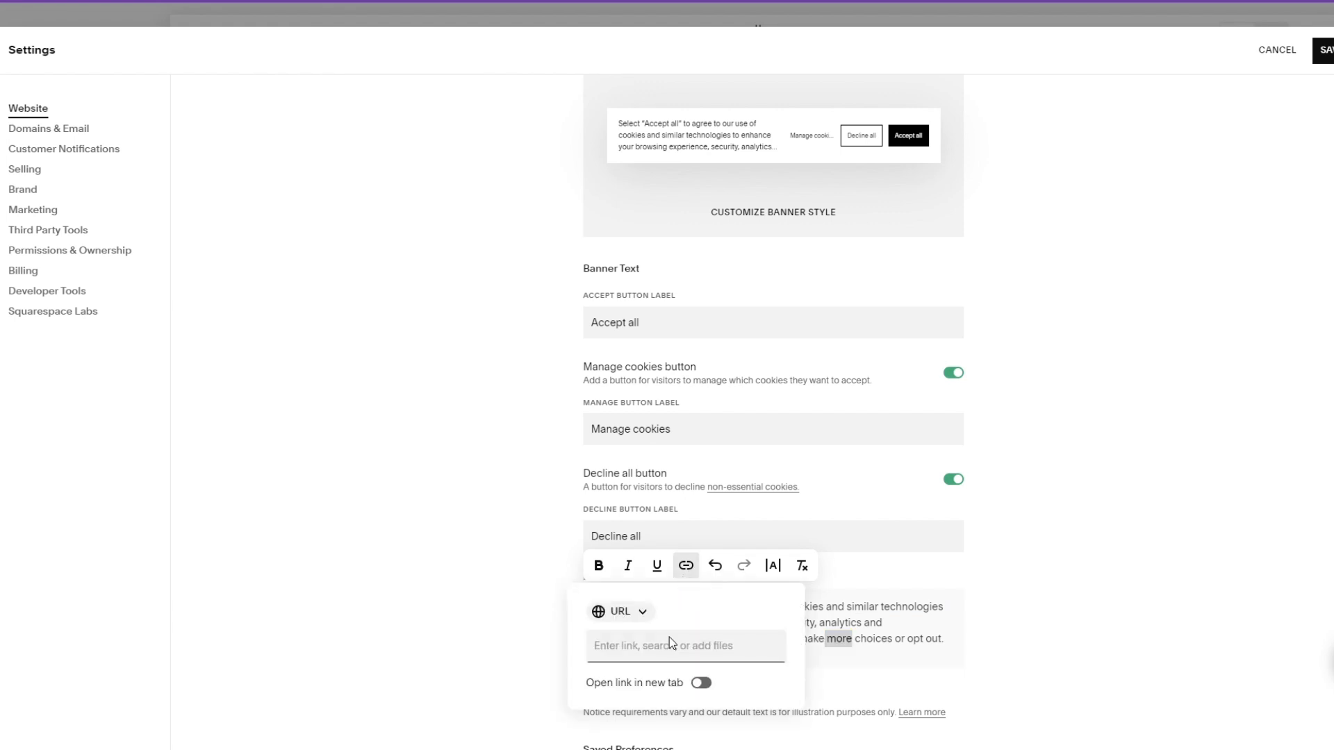
pyautogui.click(722, 650)
pyautogui.click(1010, 618)
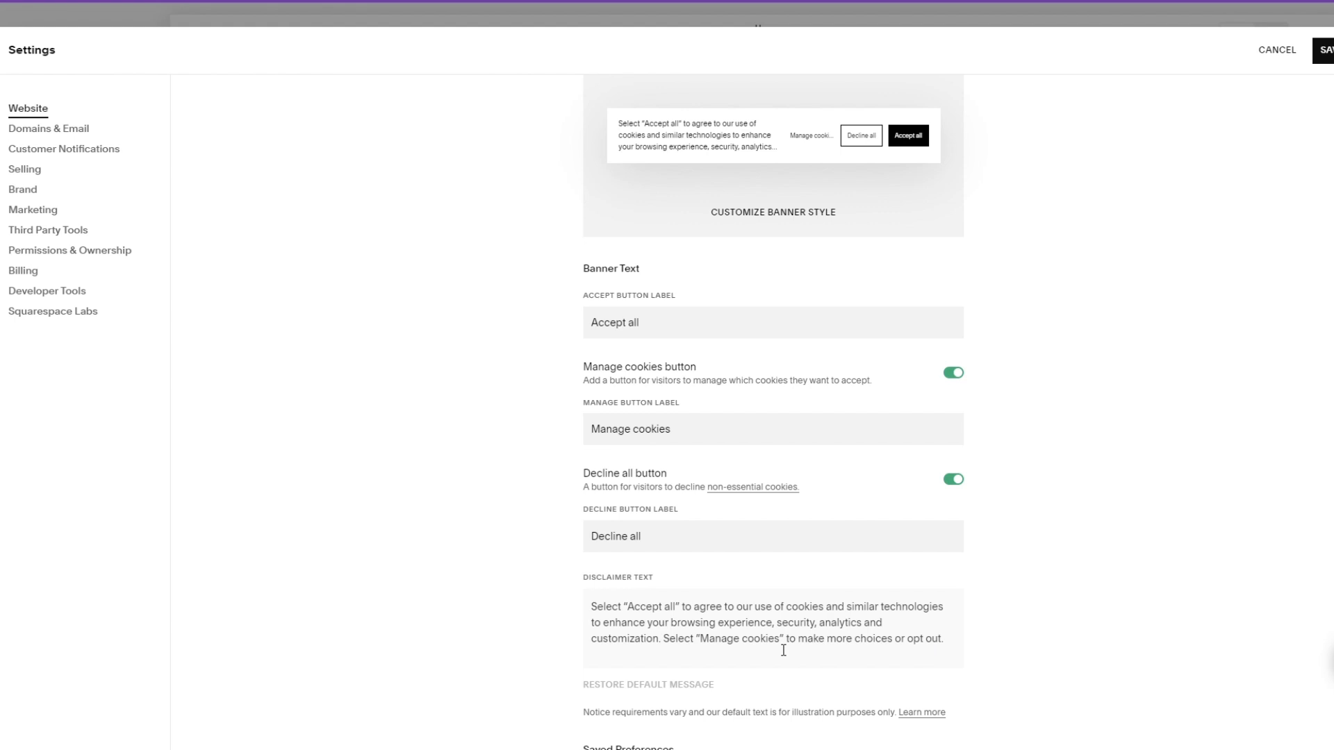
# Step: Save the cookie banner button settings
pyautogui.scroll(-3, 1171, 365)
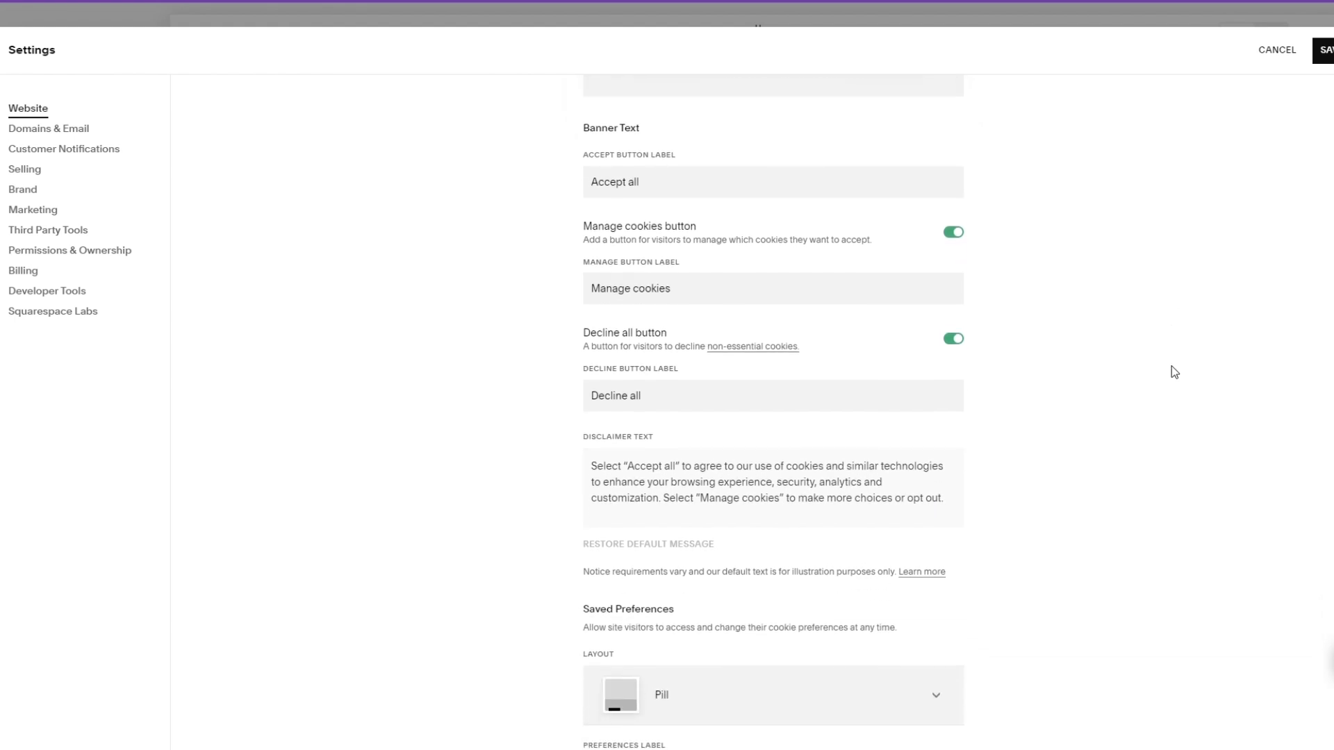
pyautogui.click(1327, 56)
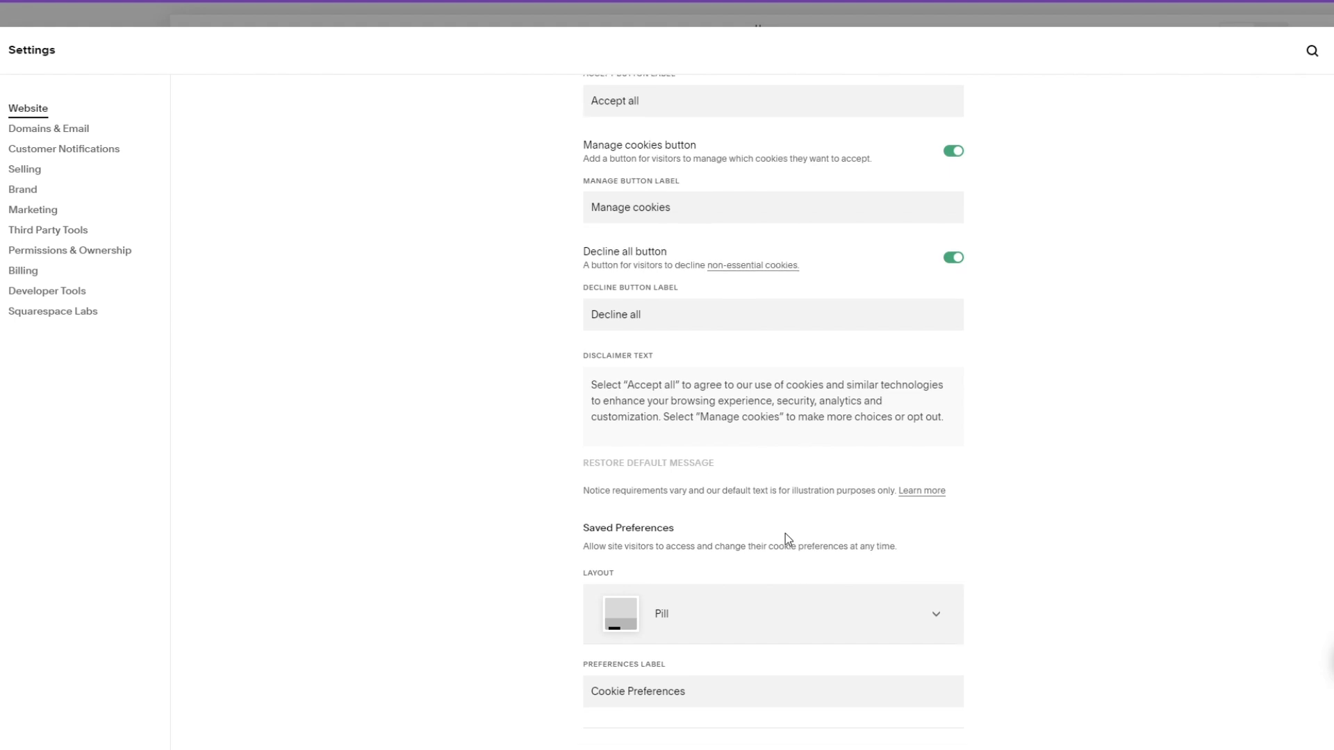
# Step: Examine the layout options for the Saved Preferences control: Subfooter, Pill and Hidden
pyautogui.scroll(-1, 785, 532)
pyautogui.scroll(-2, 699, 427)
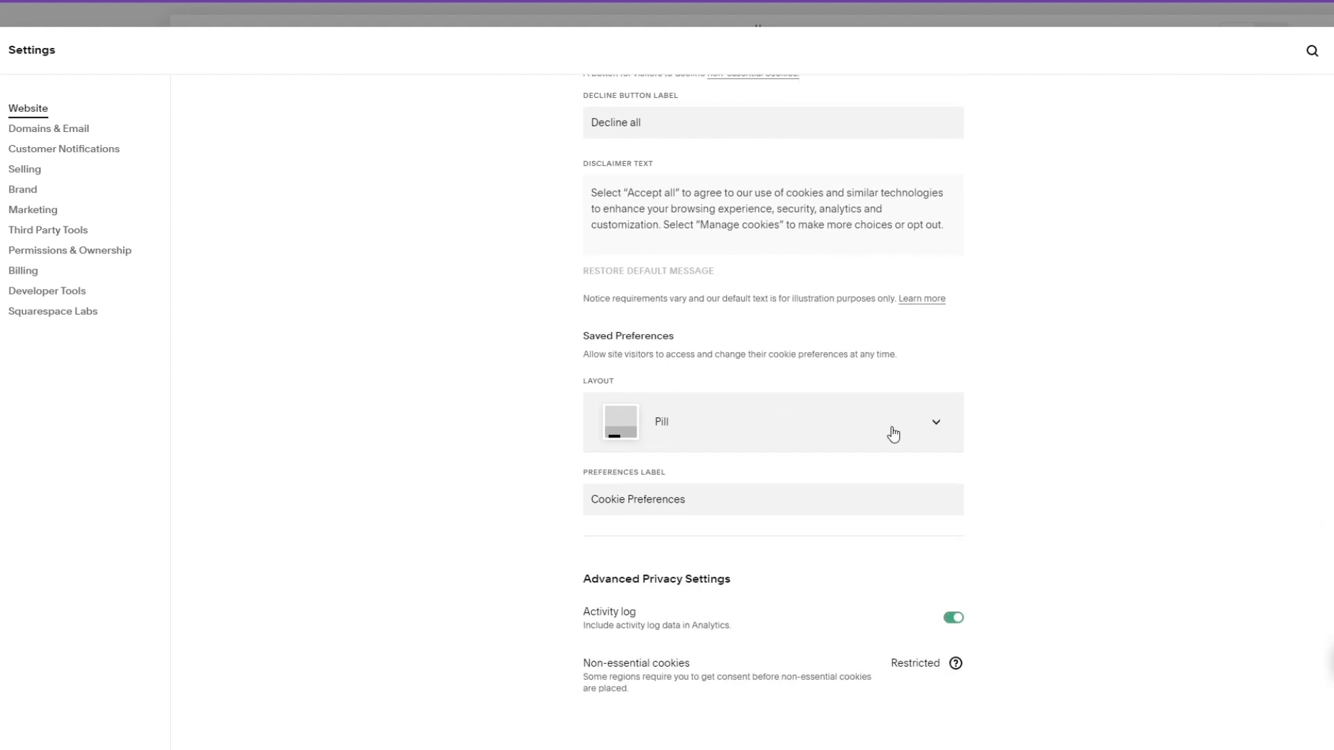
pyautogui.click(935, 432)
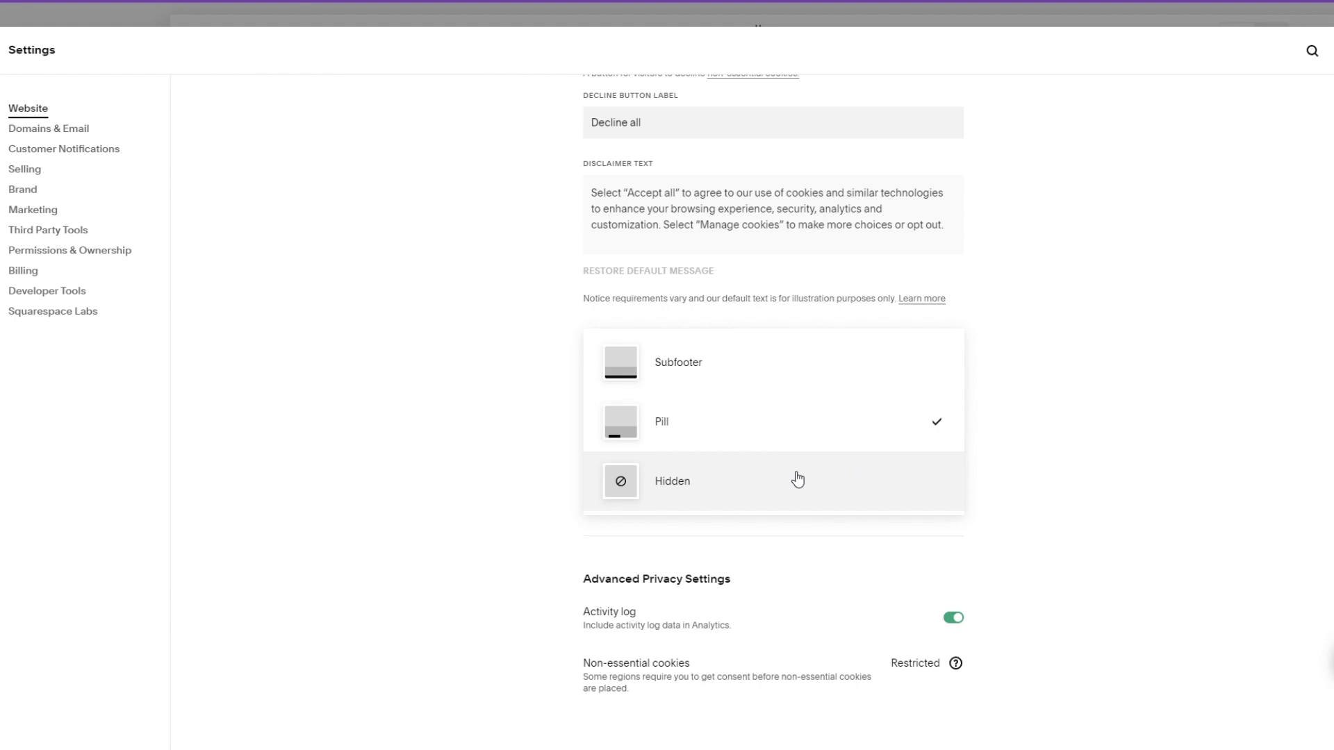
pyautogui.click(1039, 374)
pyautogui.scroll(4, 1036, 369)
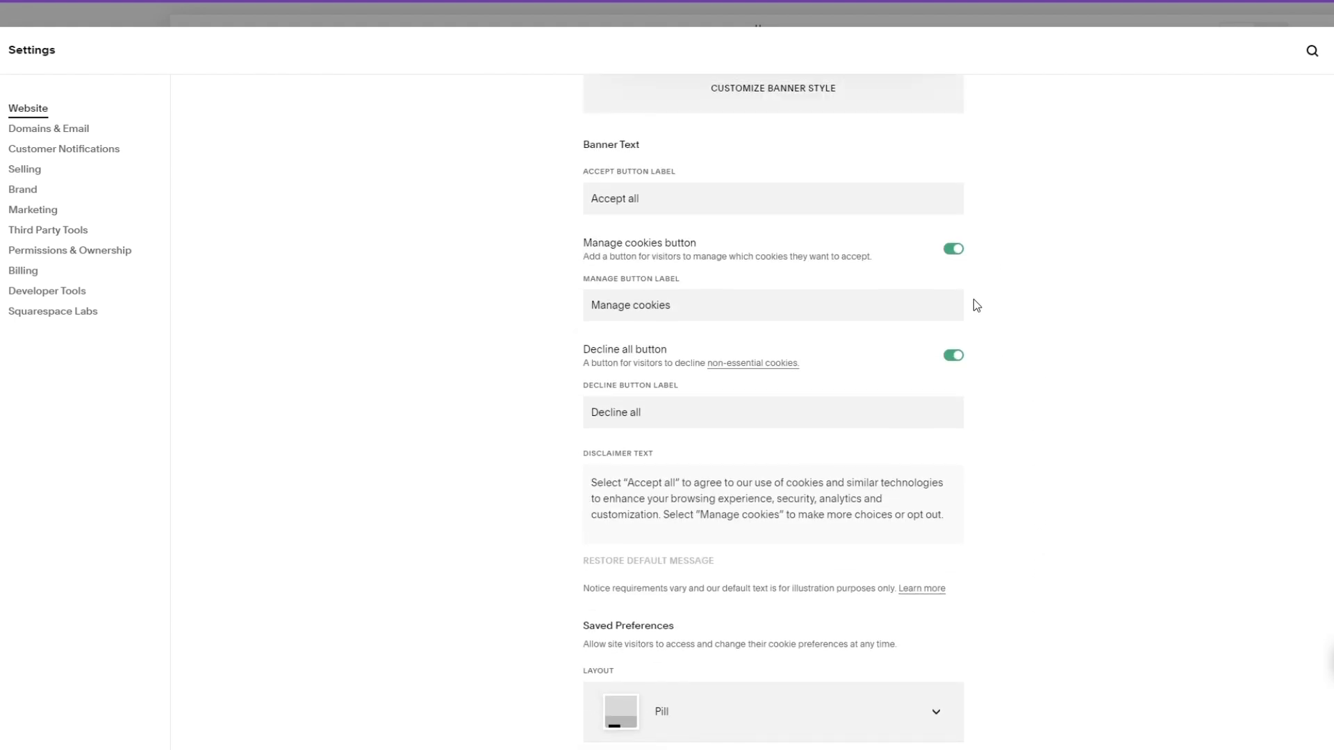
pyautogui.scroll(-3, 973, 361)
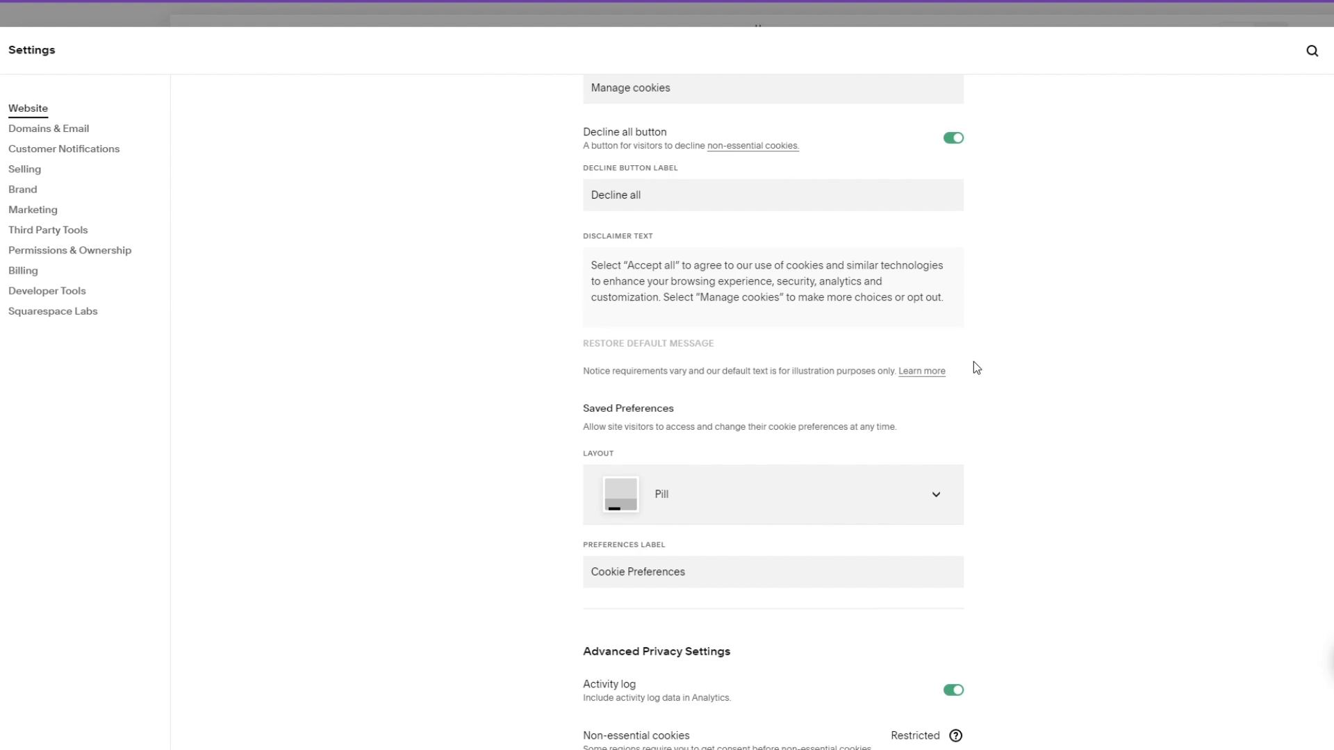
# Step: Choose the Pill layout for Saved Preferences and save the settings
pyautogui.click(887, 511)
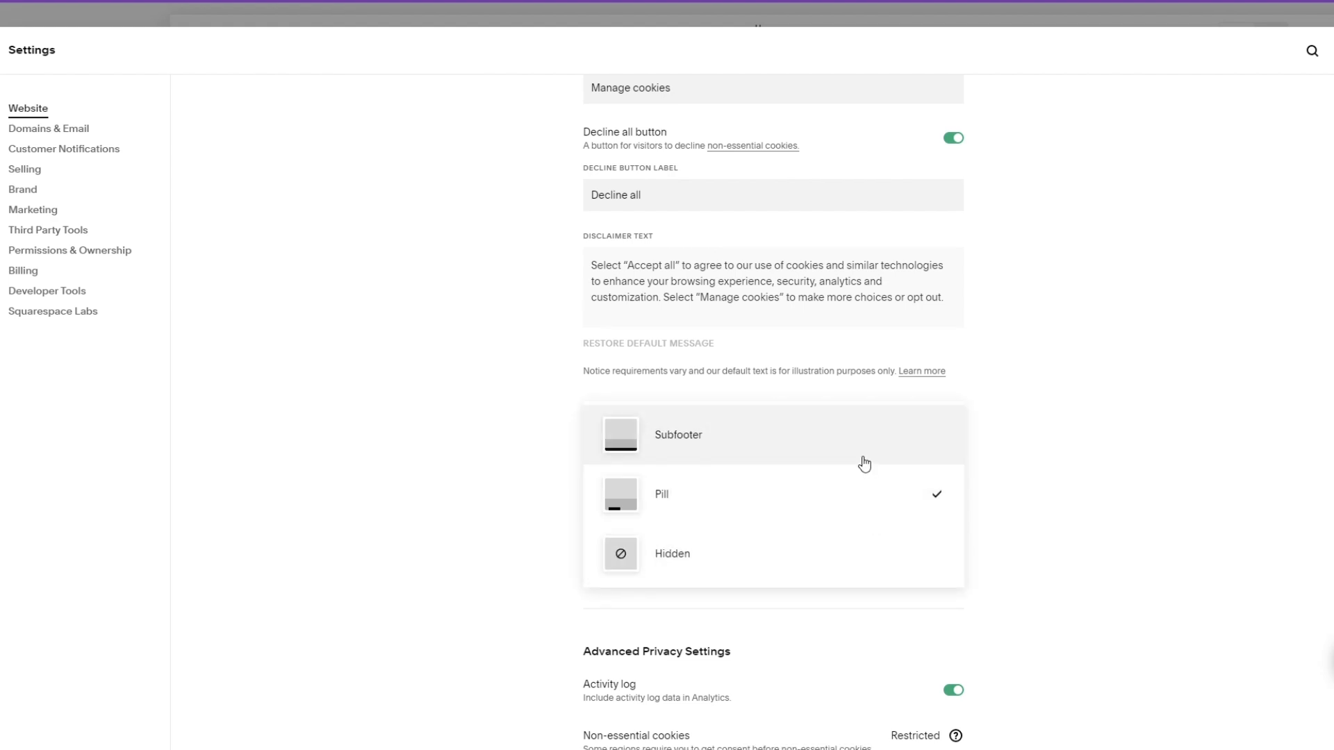
pyautogui.click(864, 492)
pyautogui.scroll(-1, 1021, 516)
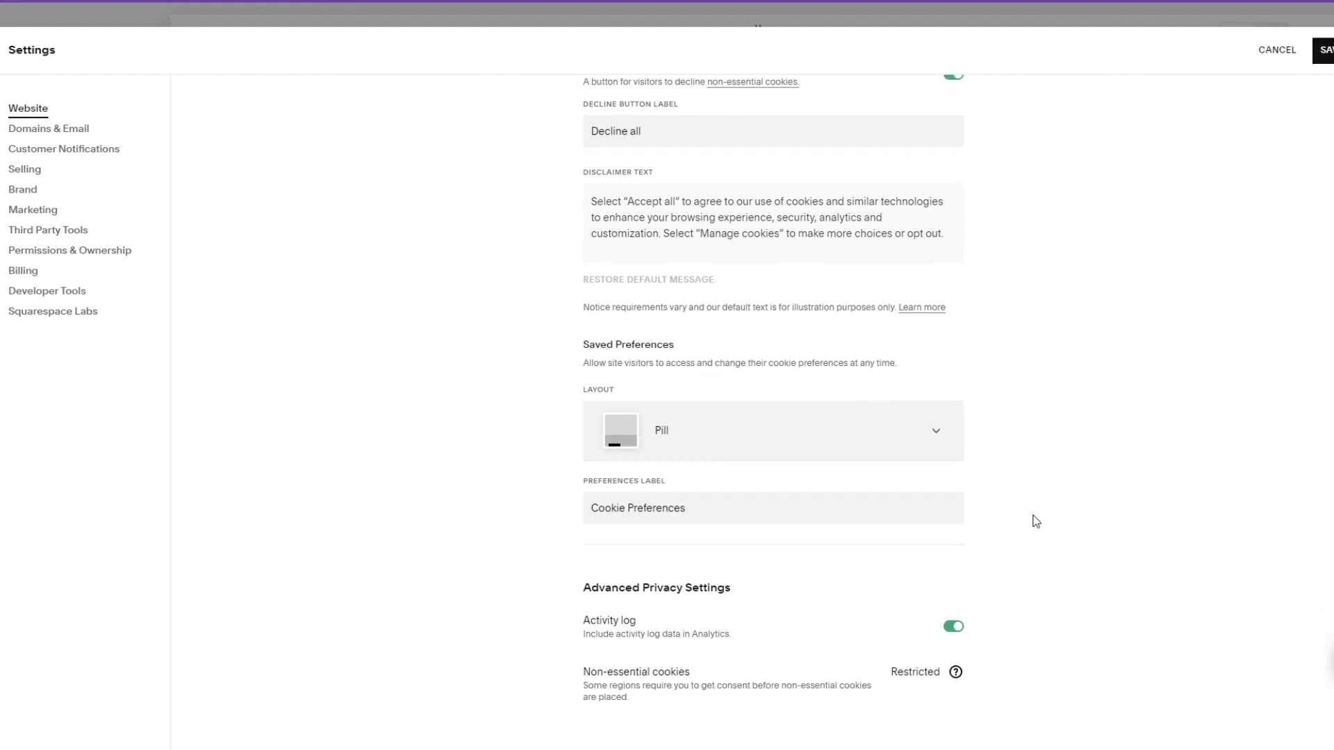
pyautogui.click(1323, 50)
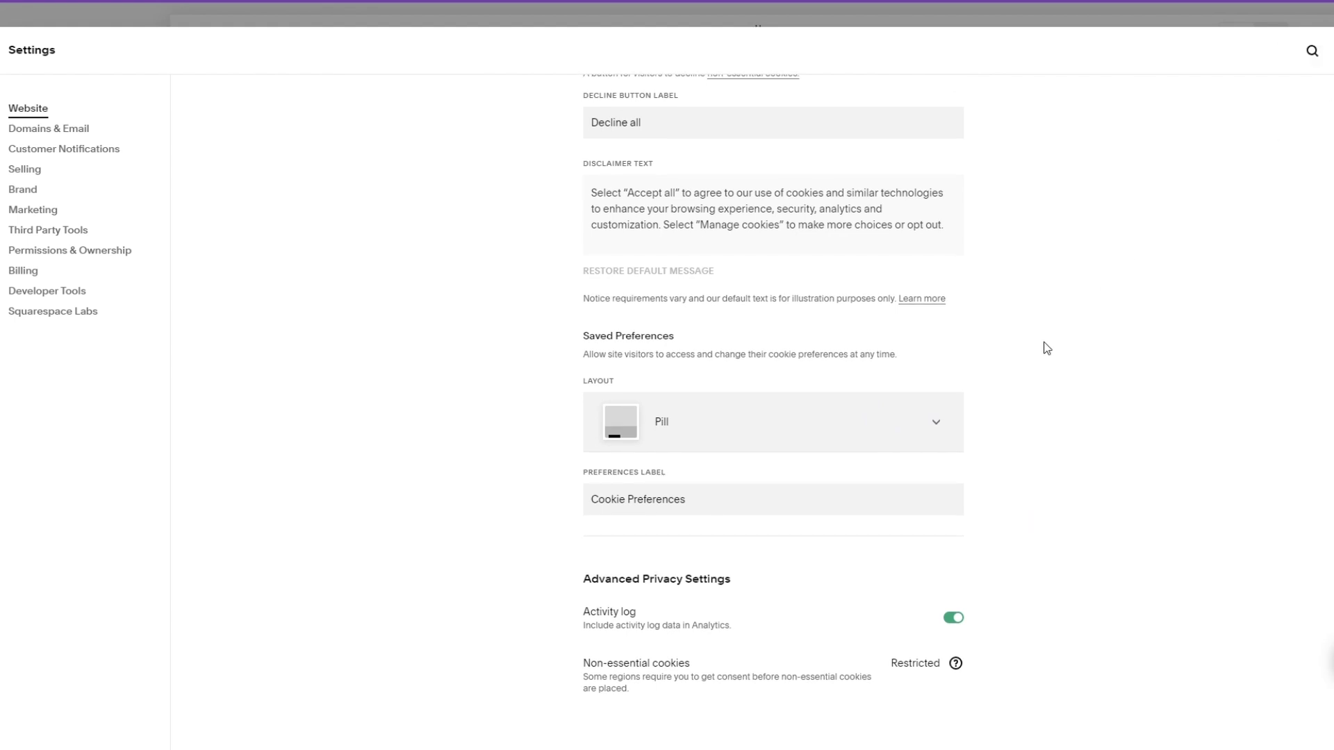
# Step: Leave the settings, go to the website's pages and open the Cookie Banner options in the miscellaneous site styles
pyautogui.scroll(10, 1043, 348)
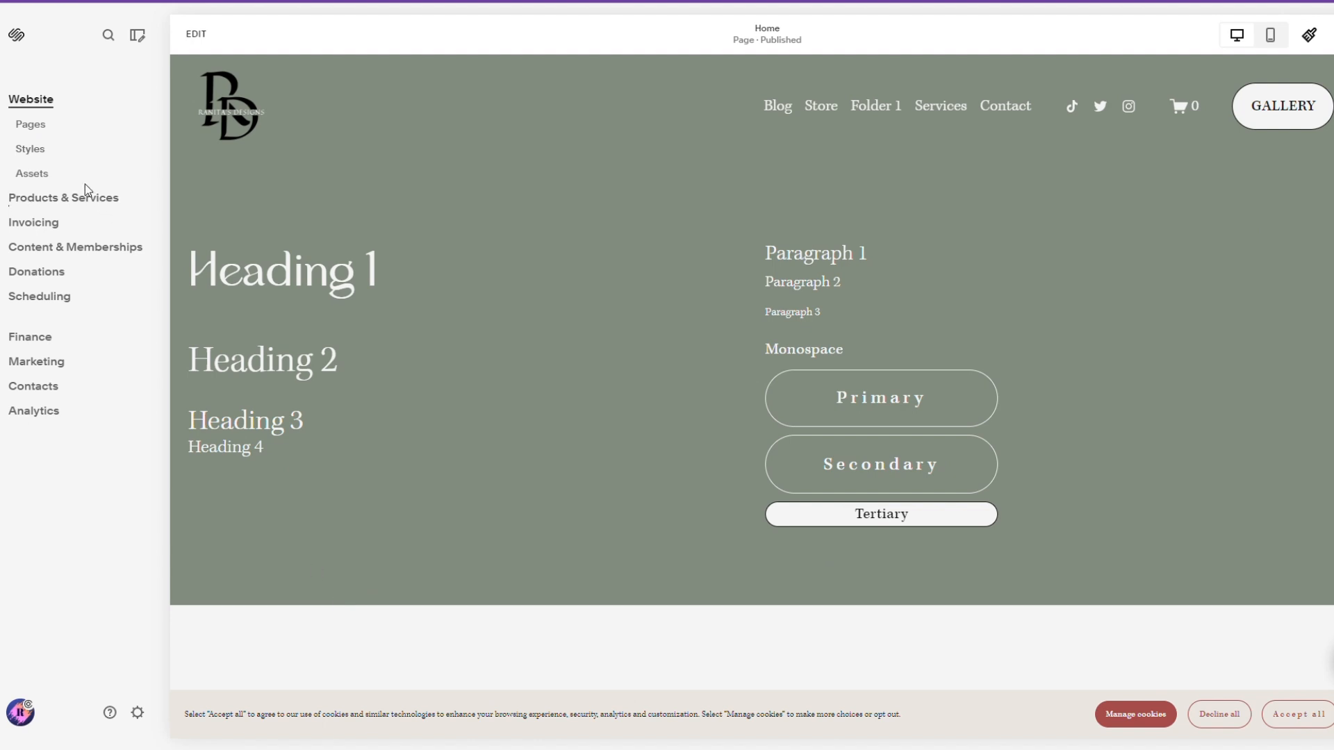
pyautogui.click(46, 128)
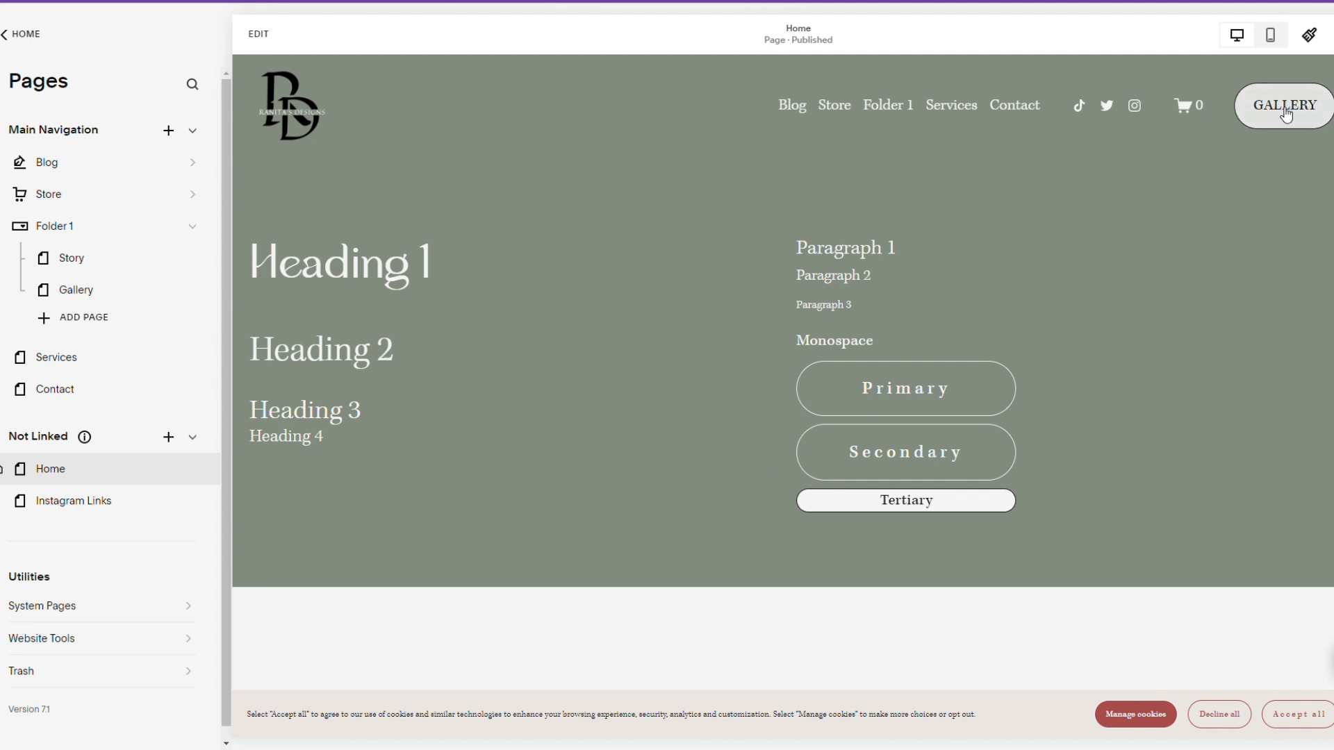
pyautogui.click(1309, 36)
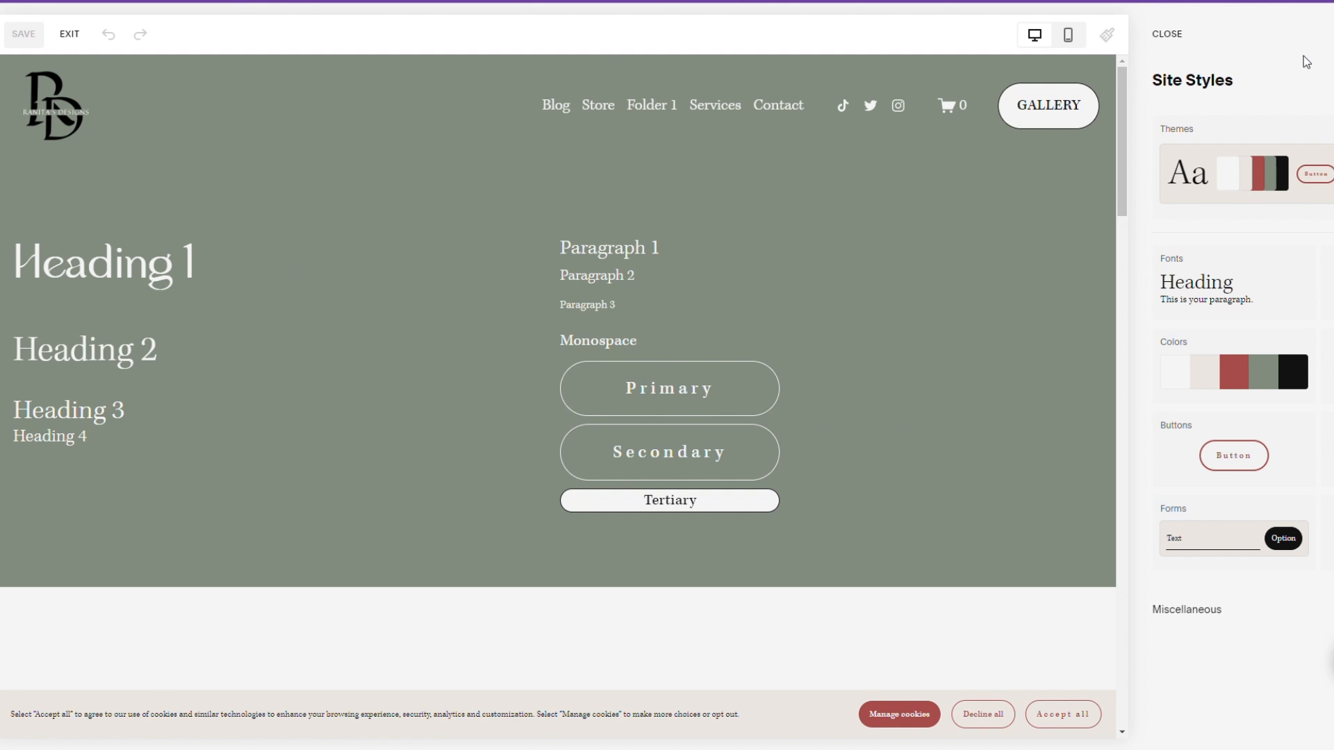
pyautogui.click(1227, 611)
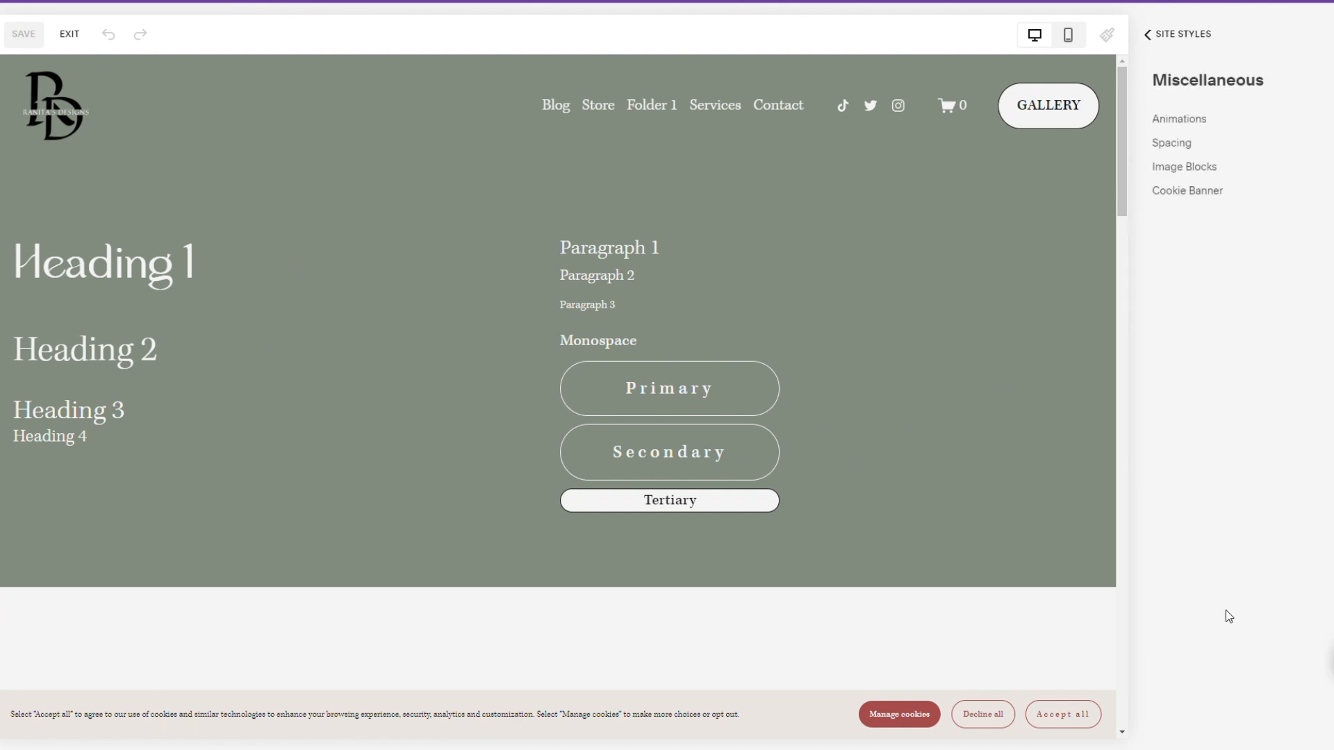
pyautogui.click(1203, 191)
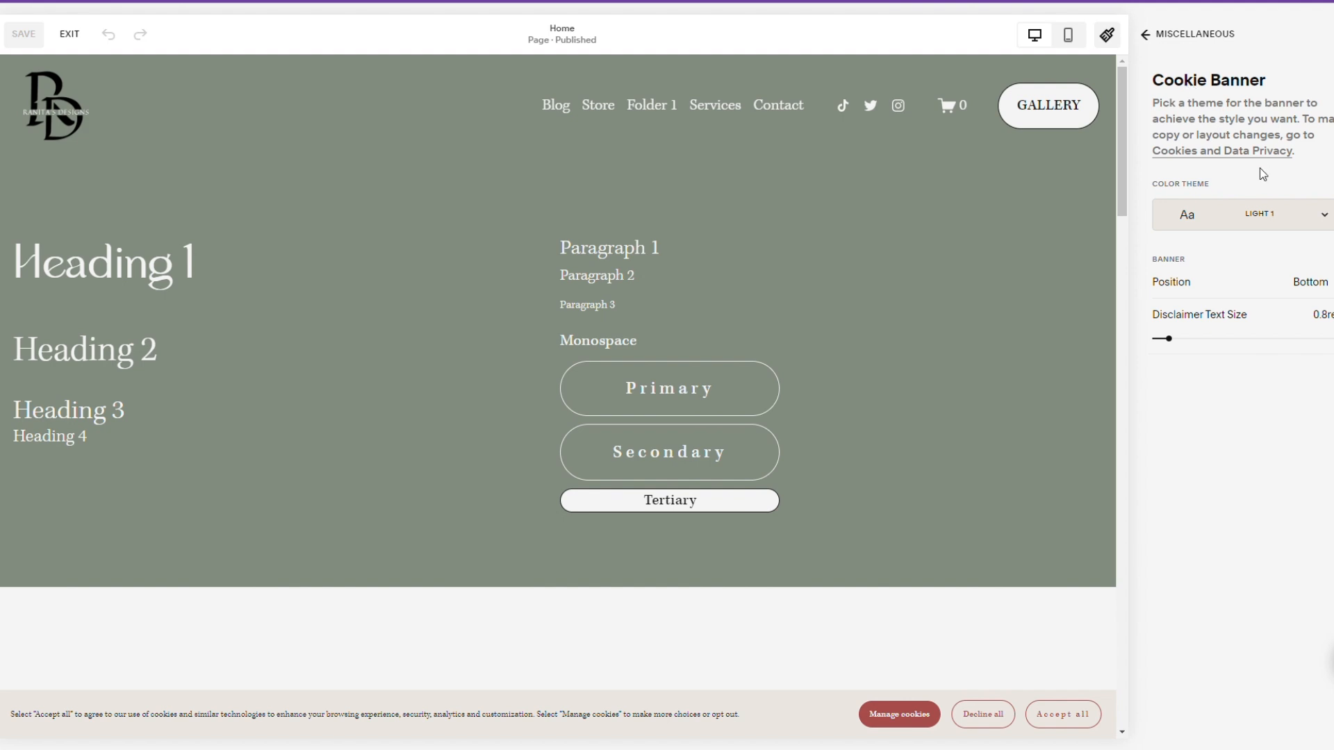
# Step: Try the Bright 2 and Darkest 1 color themes on the cookie banner and set it to Dark 1
pyautogui.click(1264, 220)
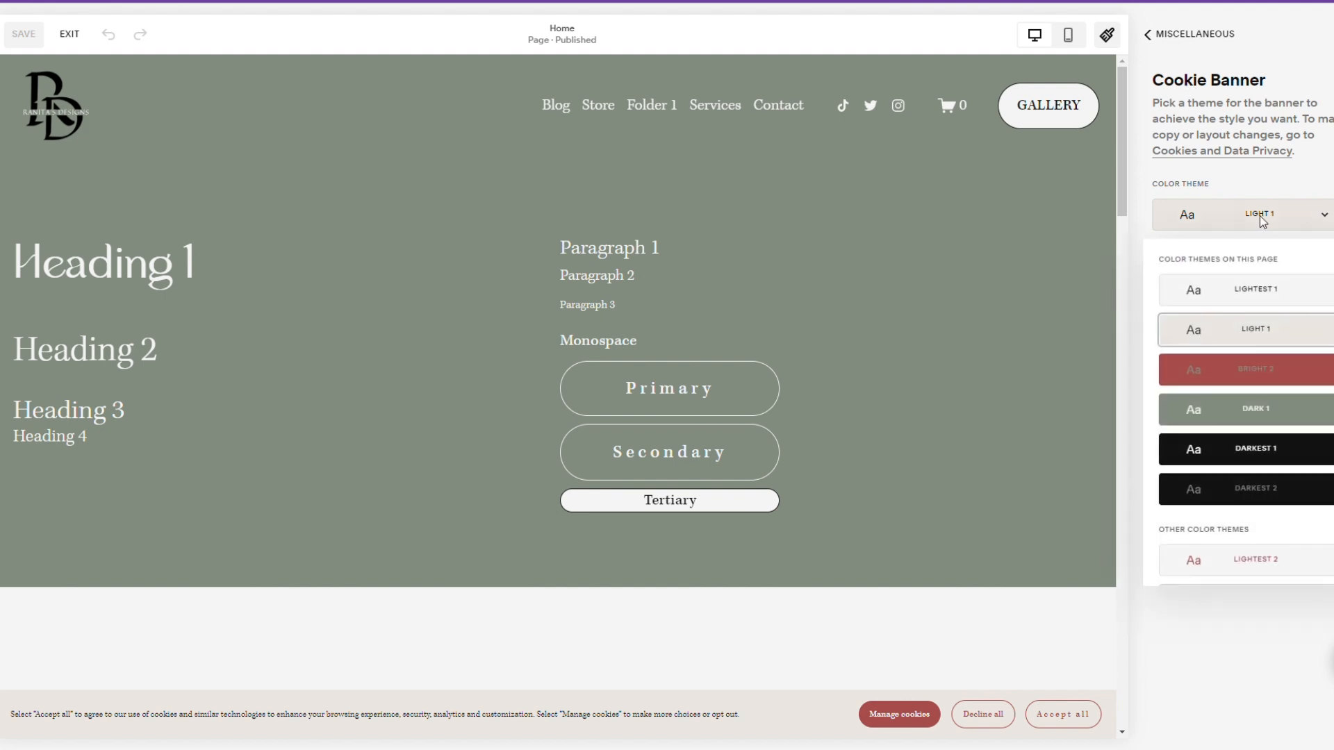
pyautogui.click(1258, 375)
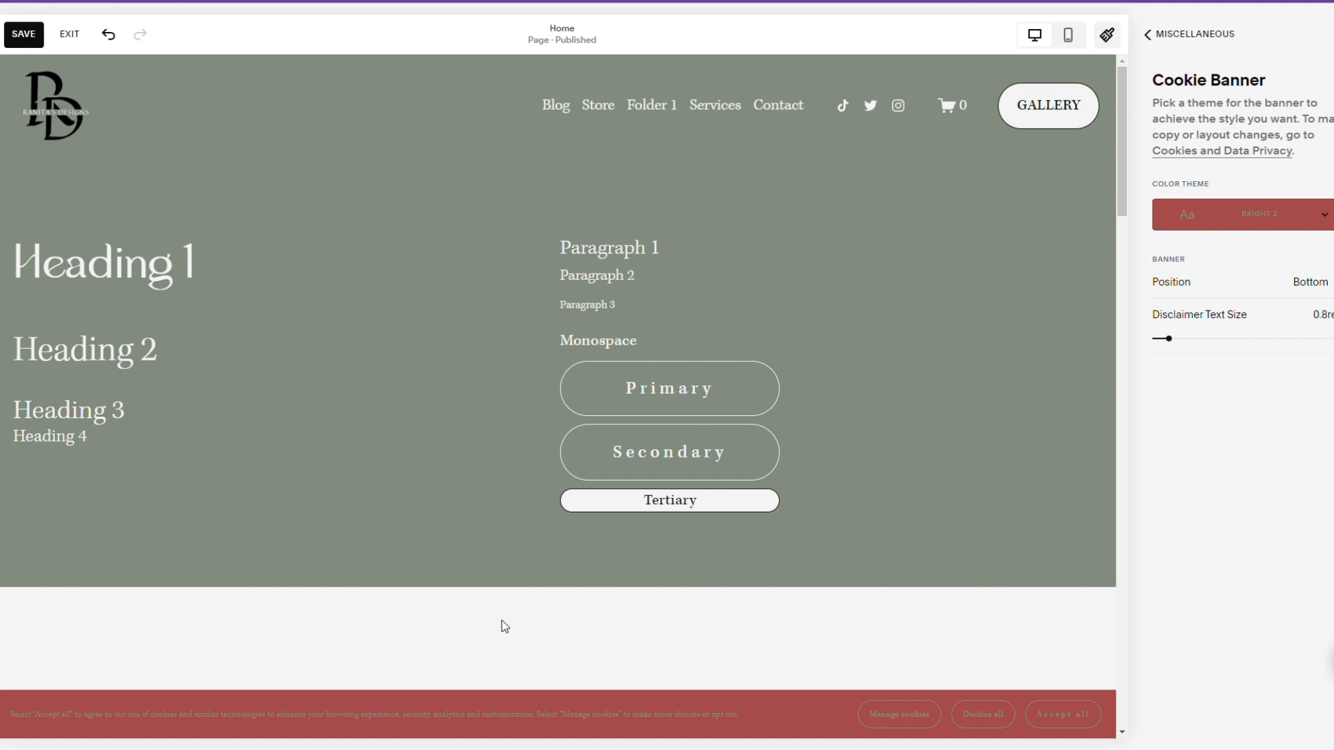
pyautogui.click(1257, 231)
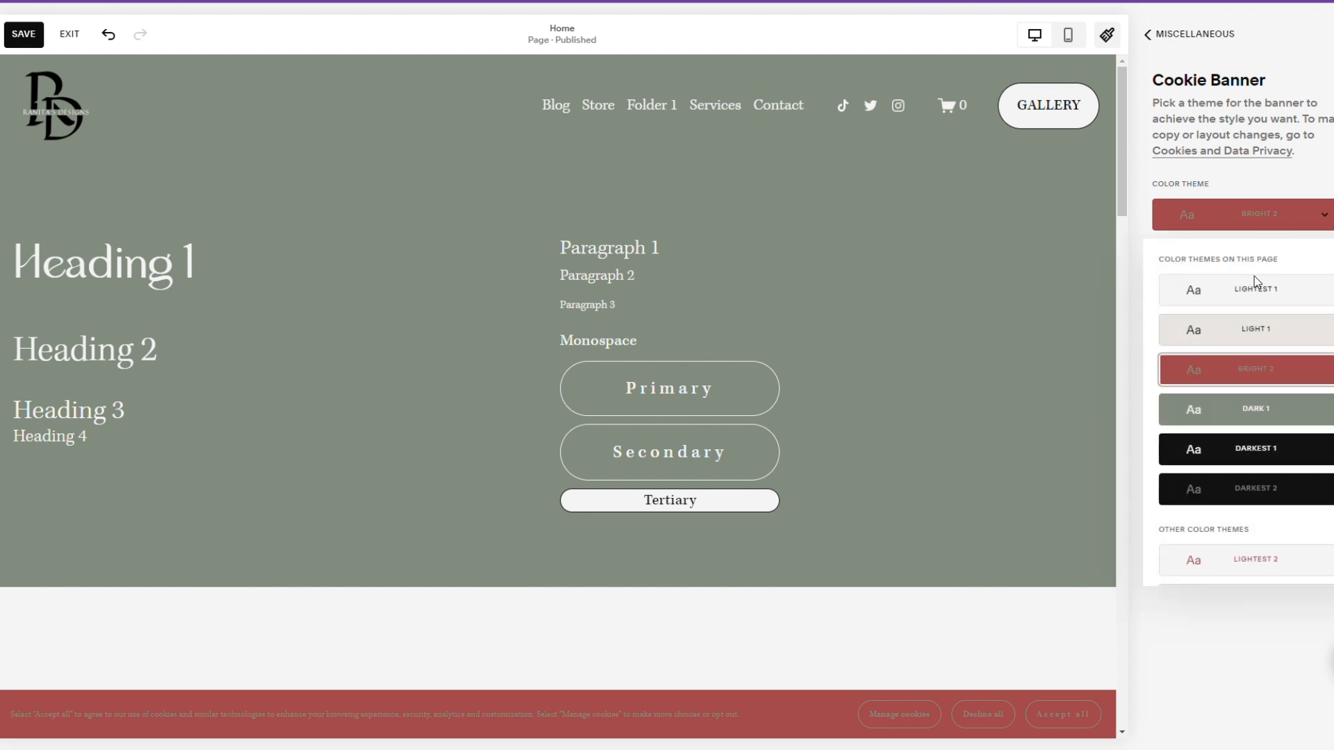
pyautogui.click(1256, 450)
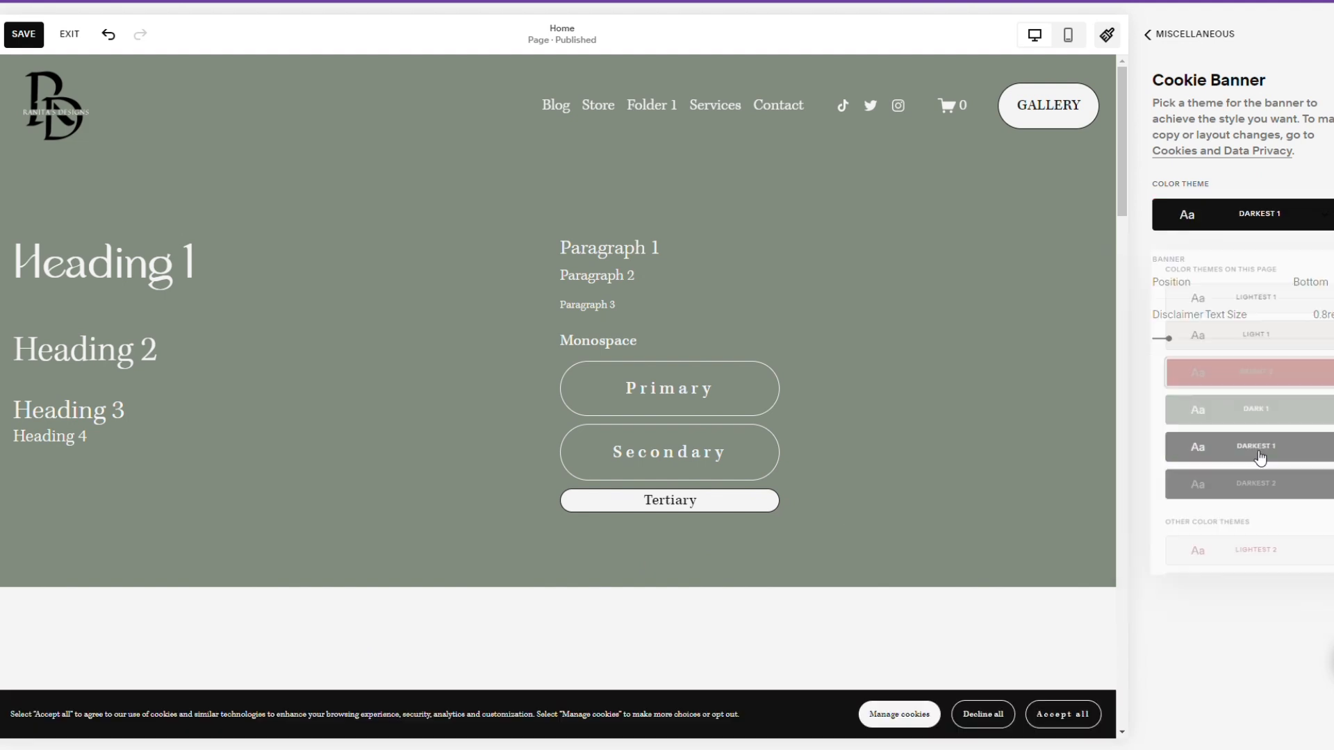
pyautogui.click(1254, 219)
pyautogui.click(1273, 411)
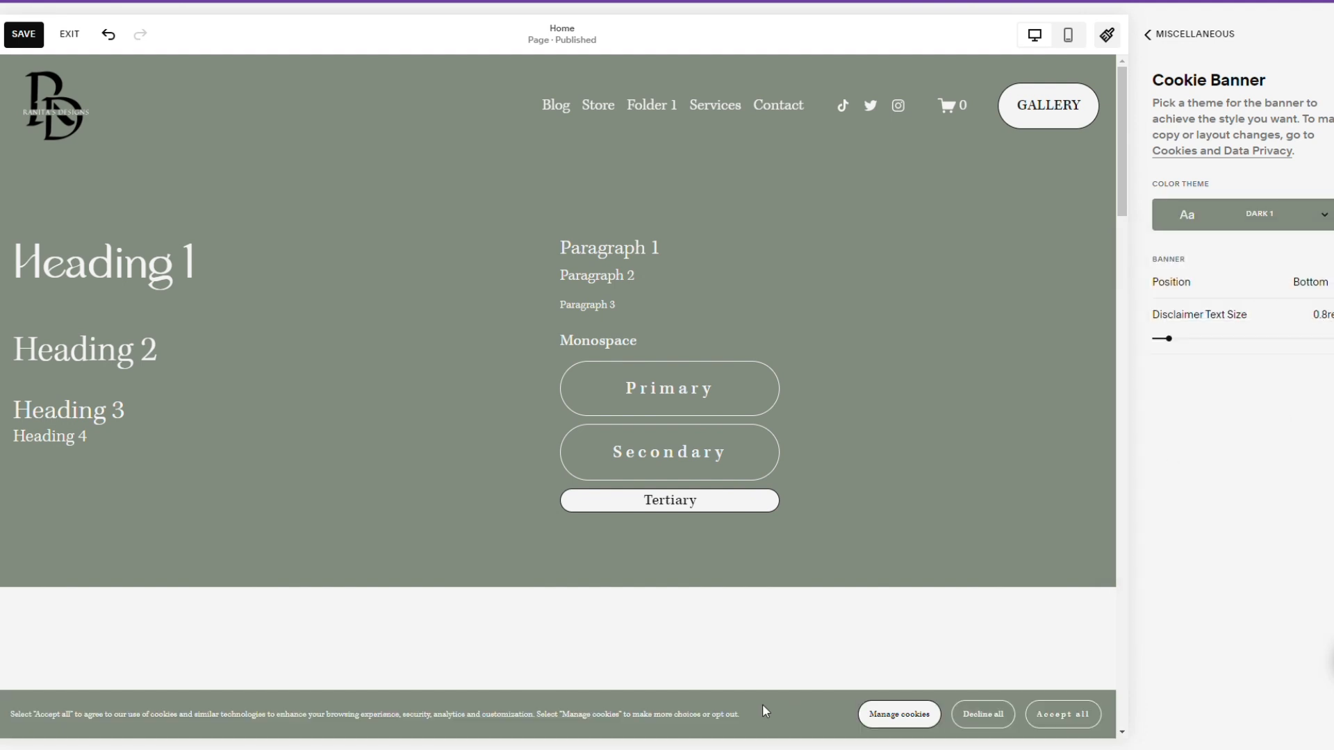
# Step: Try the Bottom Left, Bottom Right and Top Left positions for the cookie banner and set its position to Top
pyautogui.click(1327, 284)
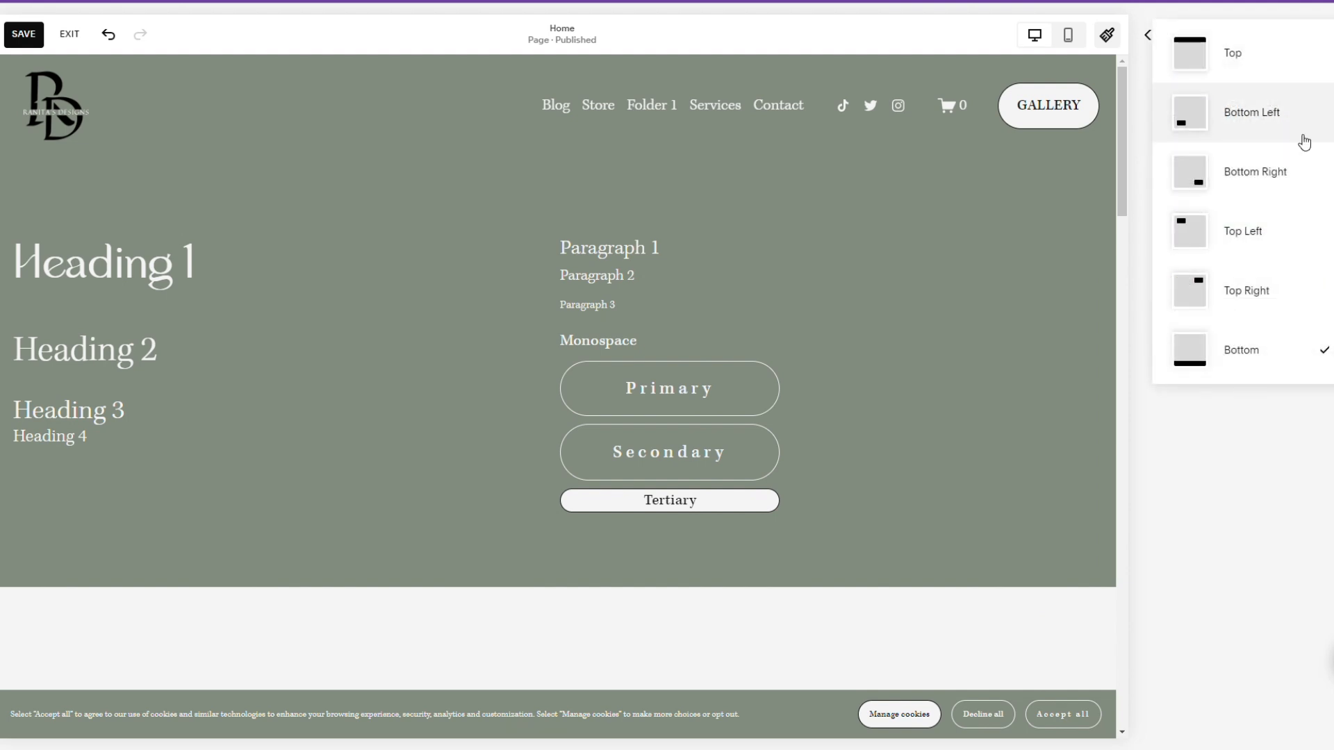
pyautogui.click(1277, 128)
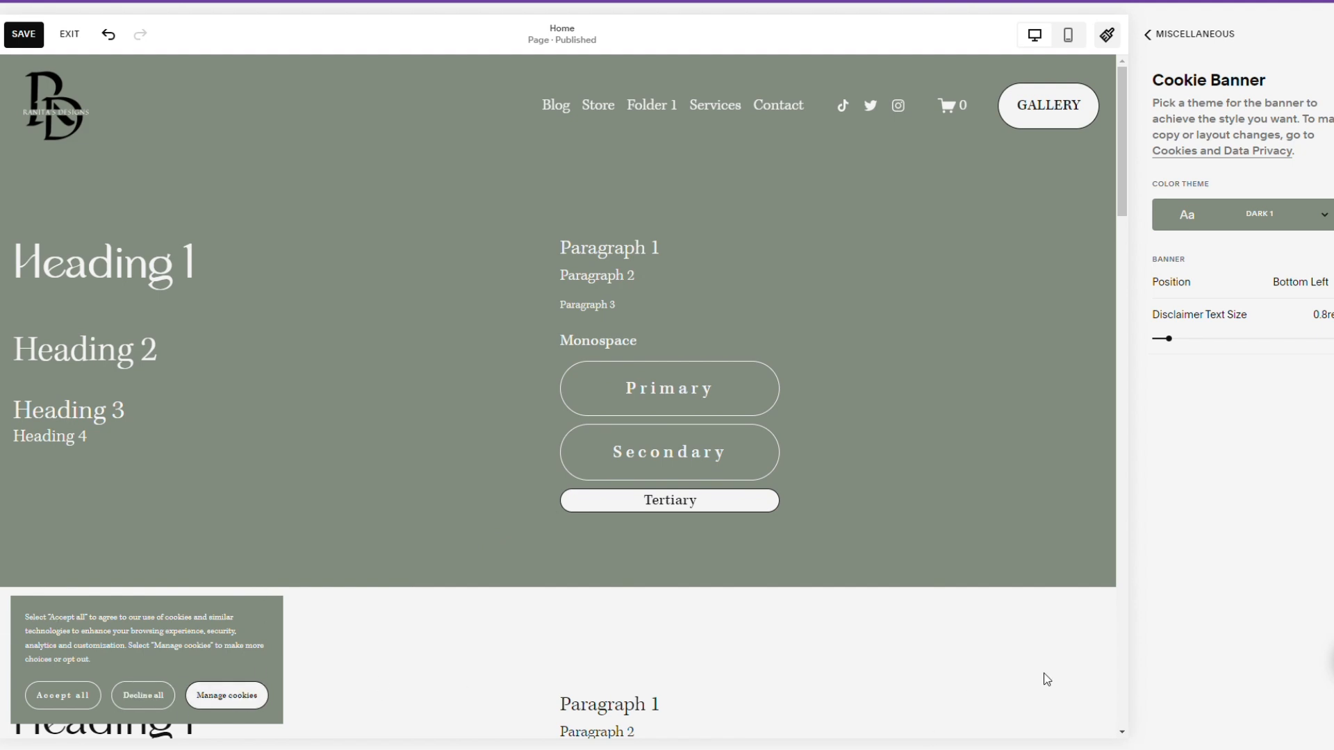
pyautogui.click(1328, 282)
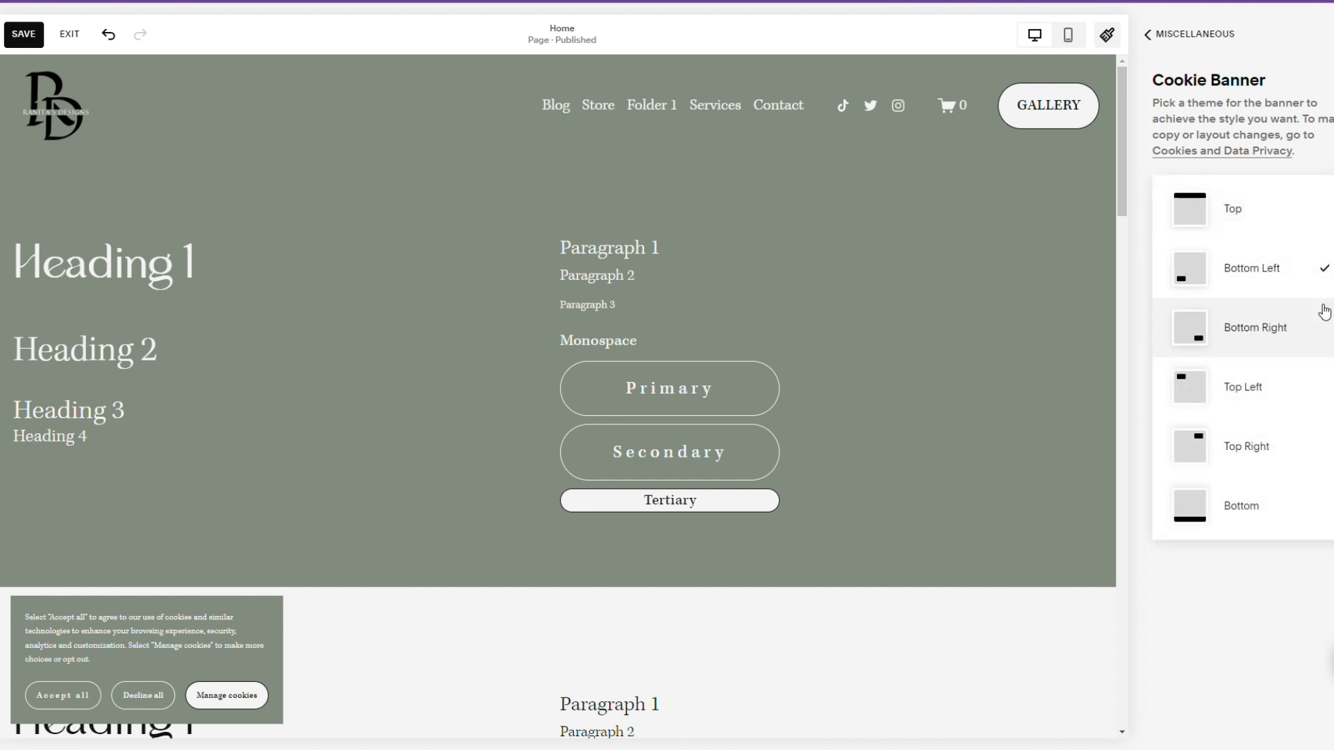
pyautogui.click(1322, 323)
pyautogui.click(1312, 290)
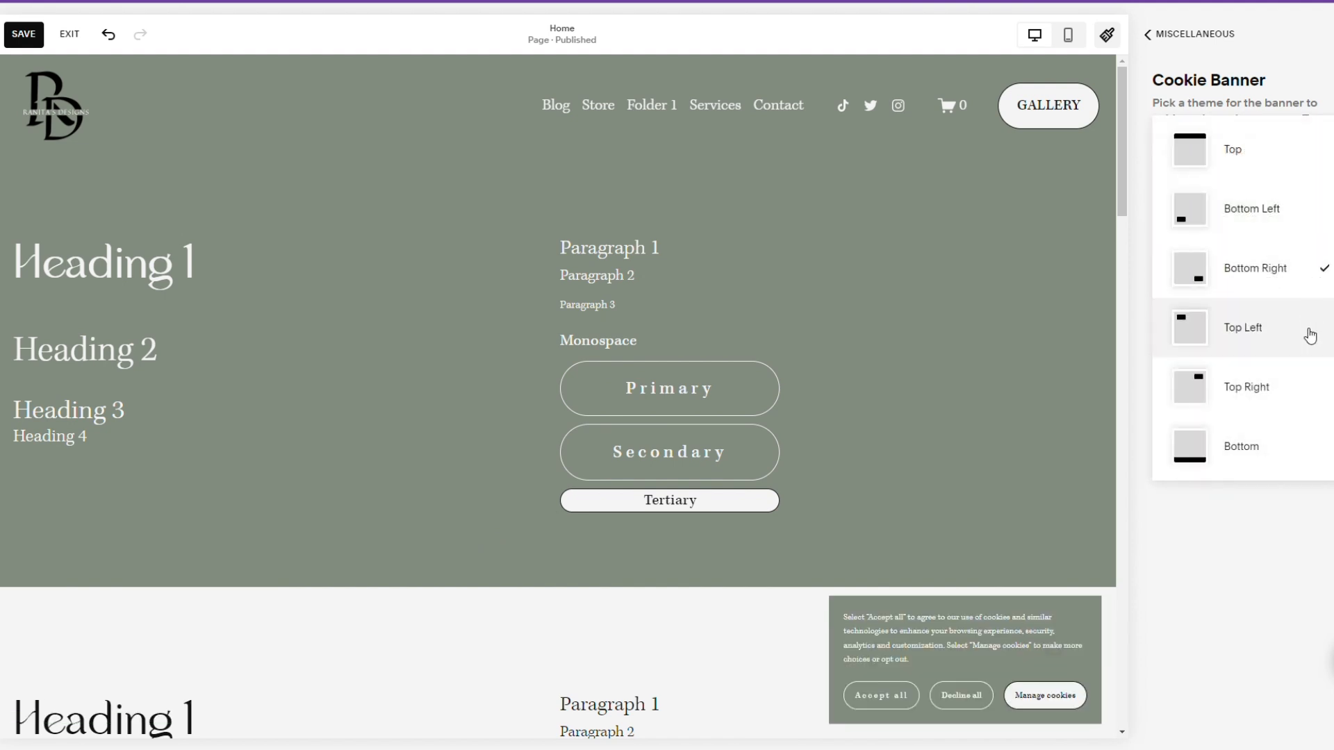
pyautogui.click(1310, 331)
pyautogui.click(1311, 285)
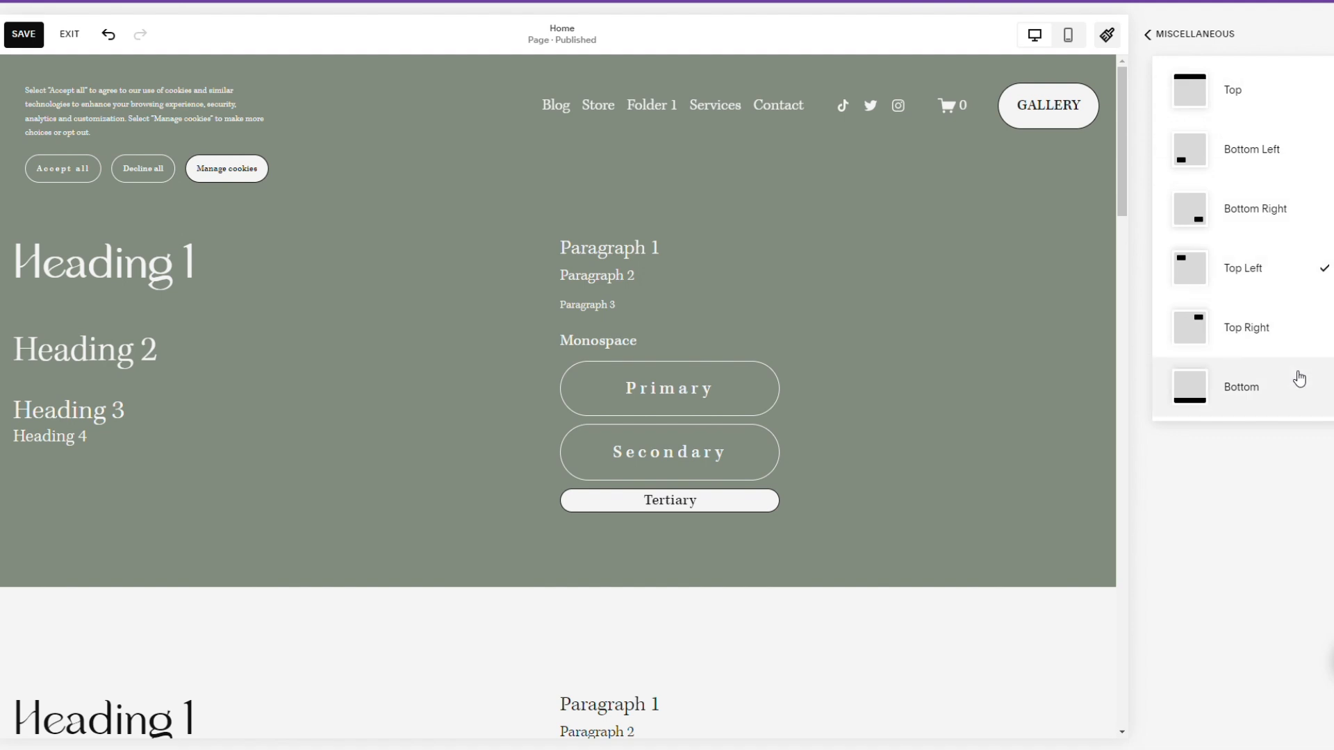
pyautogui.click(1290, 101)
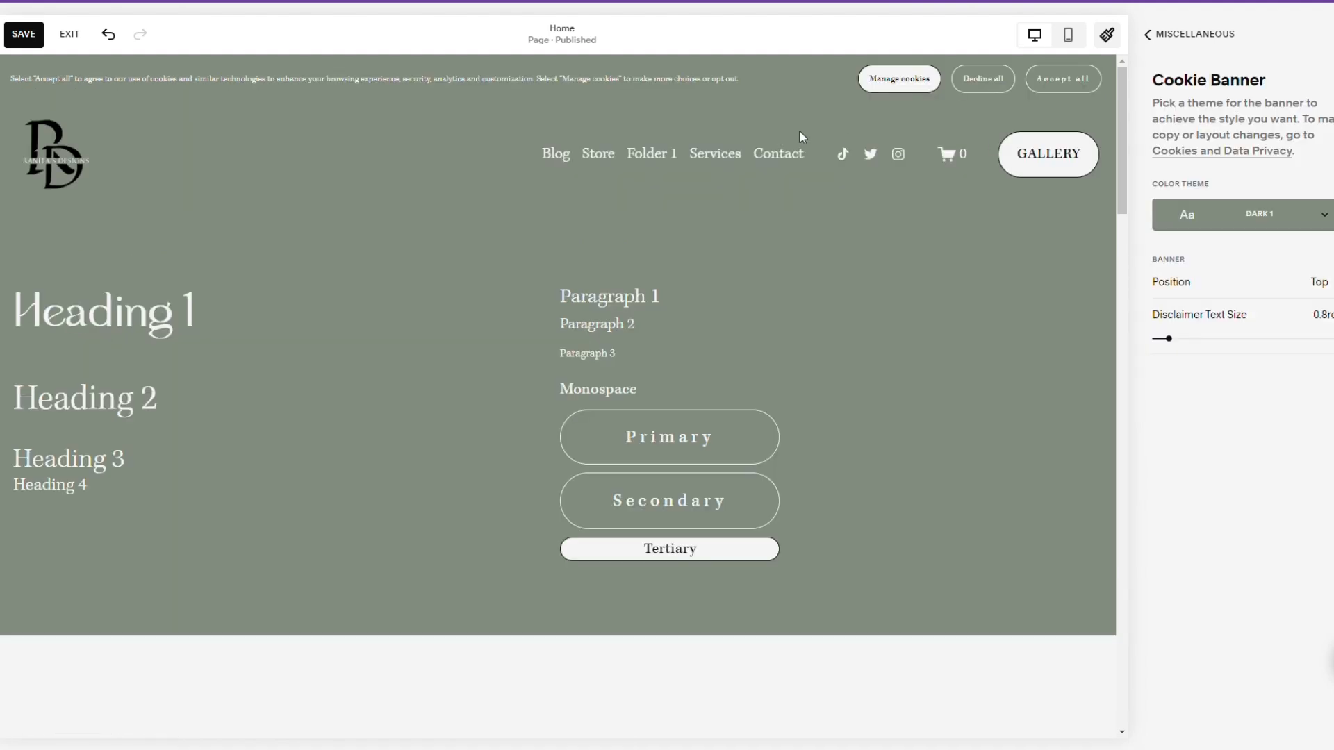
# Step: Try the Bright 2 color theme on the cookie banner and set its position to Bottom Left
pyautogui.click(1264, 221)
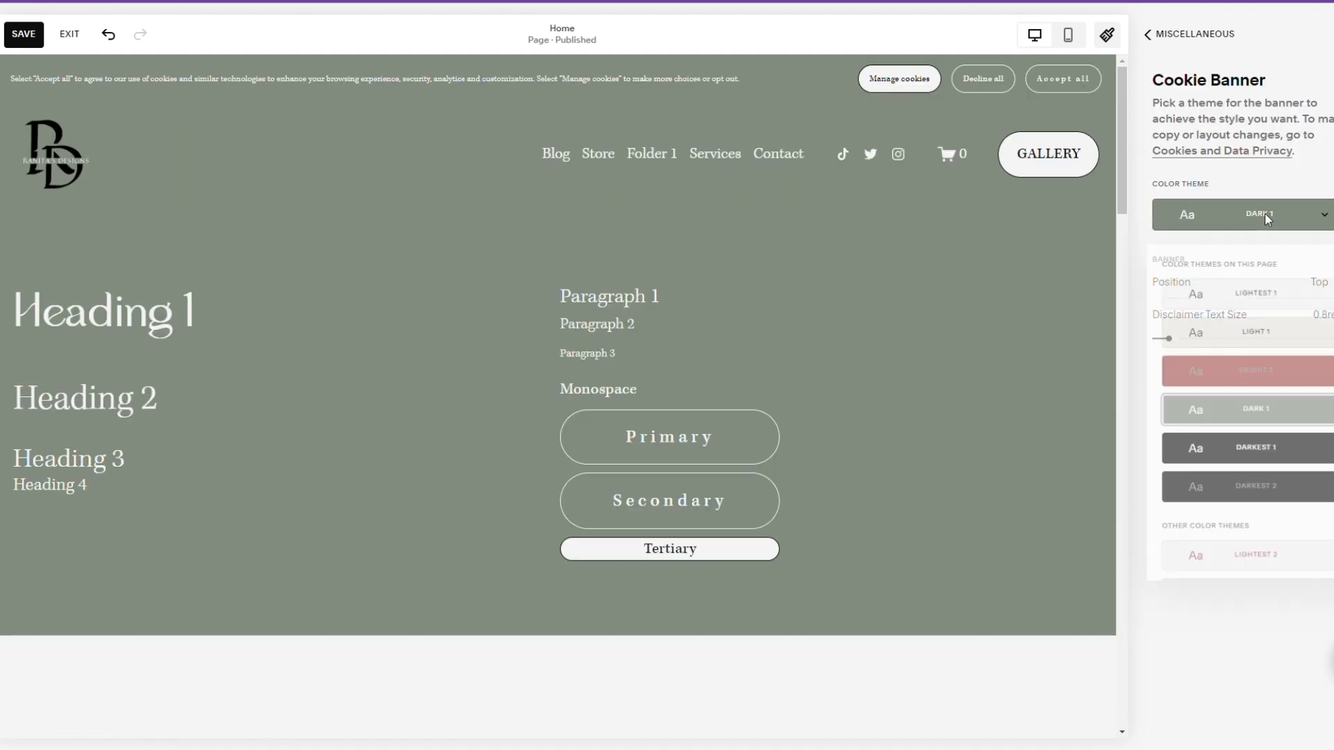
pyautogui.click(1267, 381)
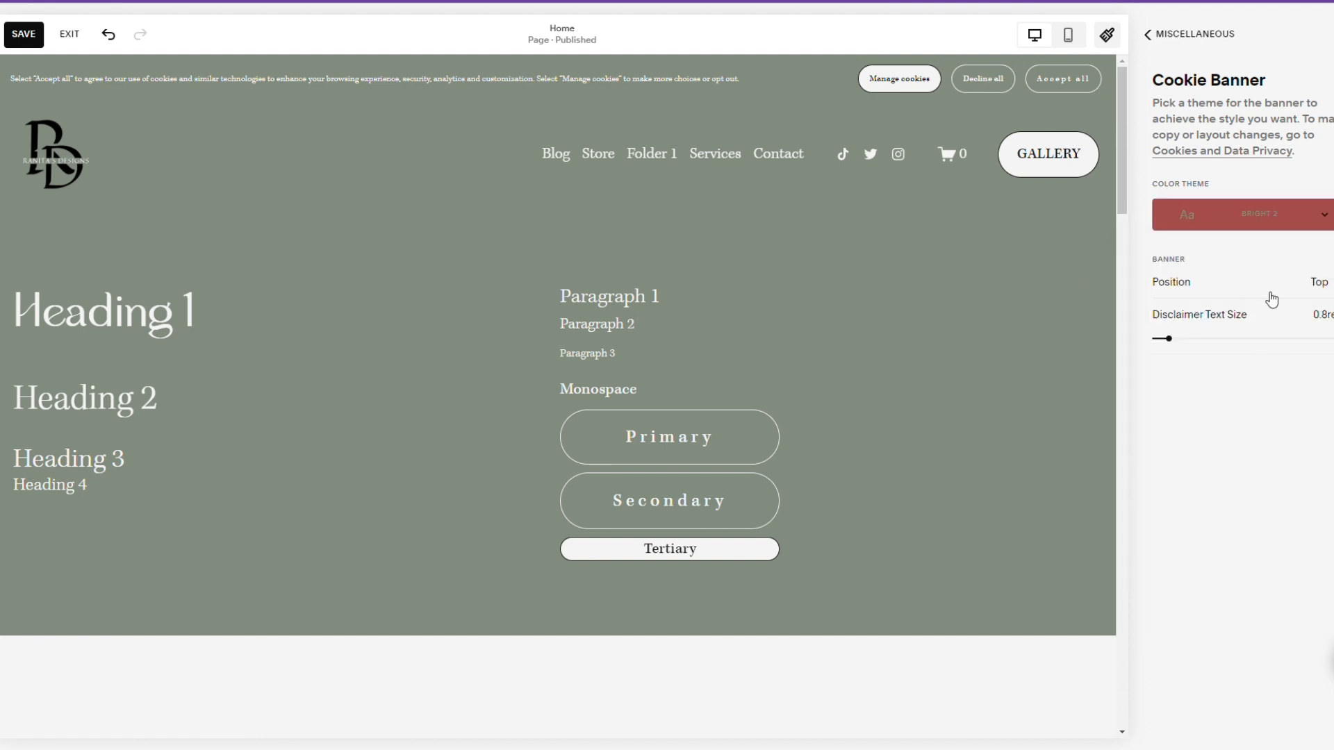
pyautogui.click(1320, 282)
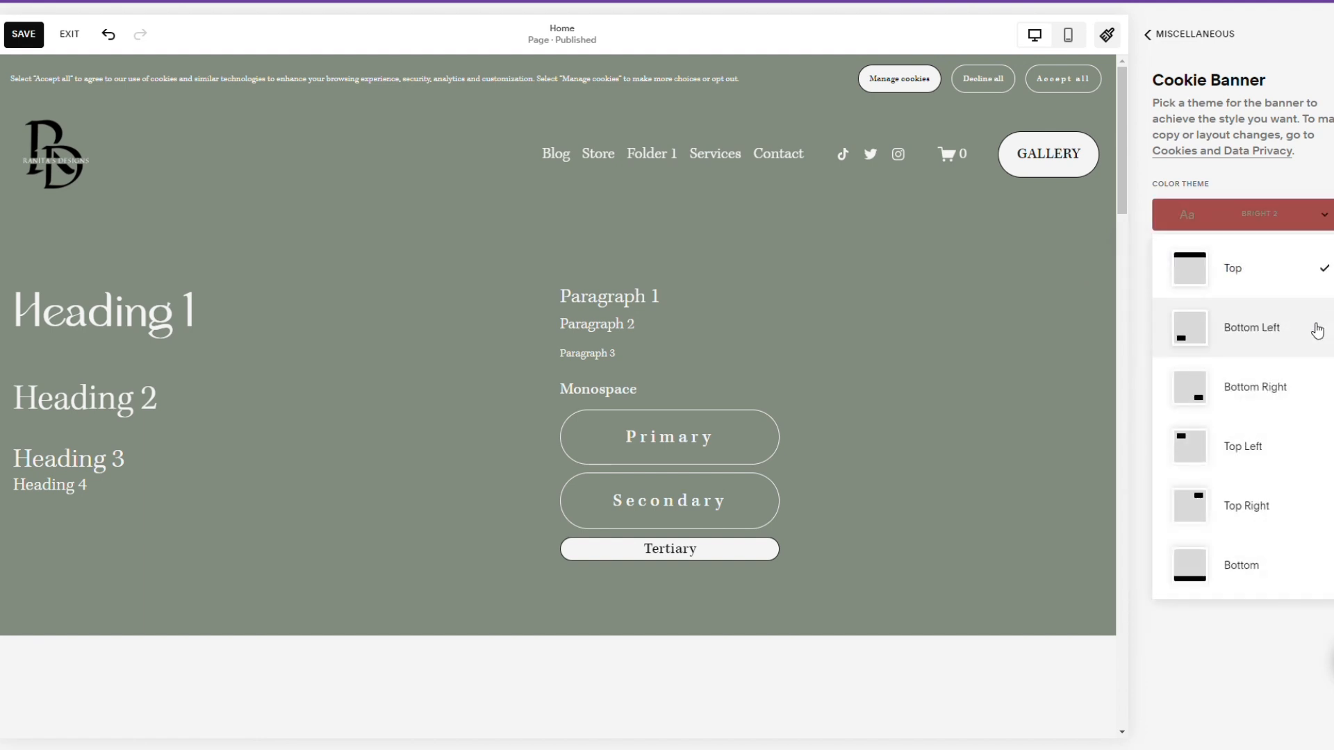
pyautogui.click(1302, 337)
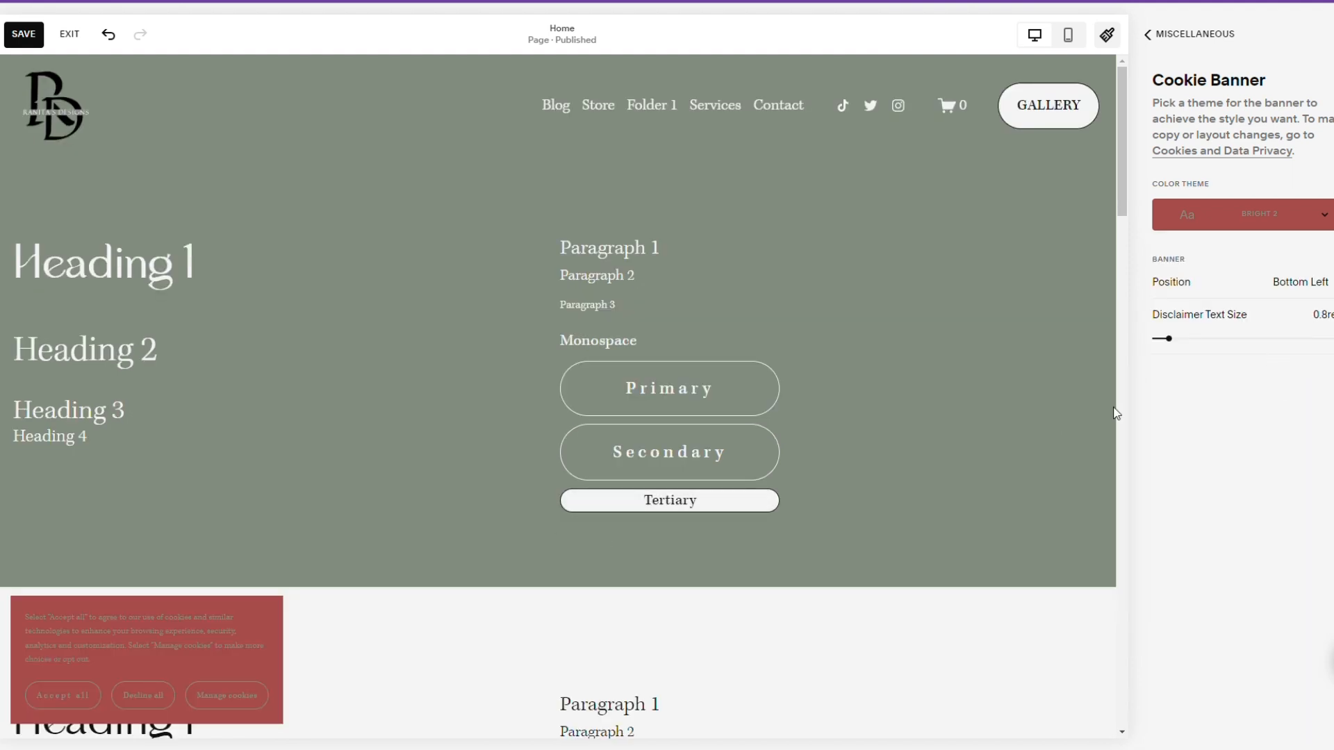
# Step: Set the cookie banner's color theme to Darkest 1 and its disclaimer text size to 1.2rem
pyautogui.click(1323, 214)
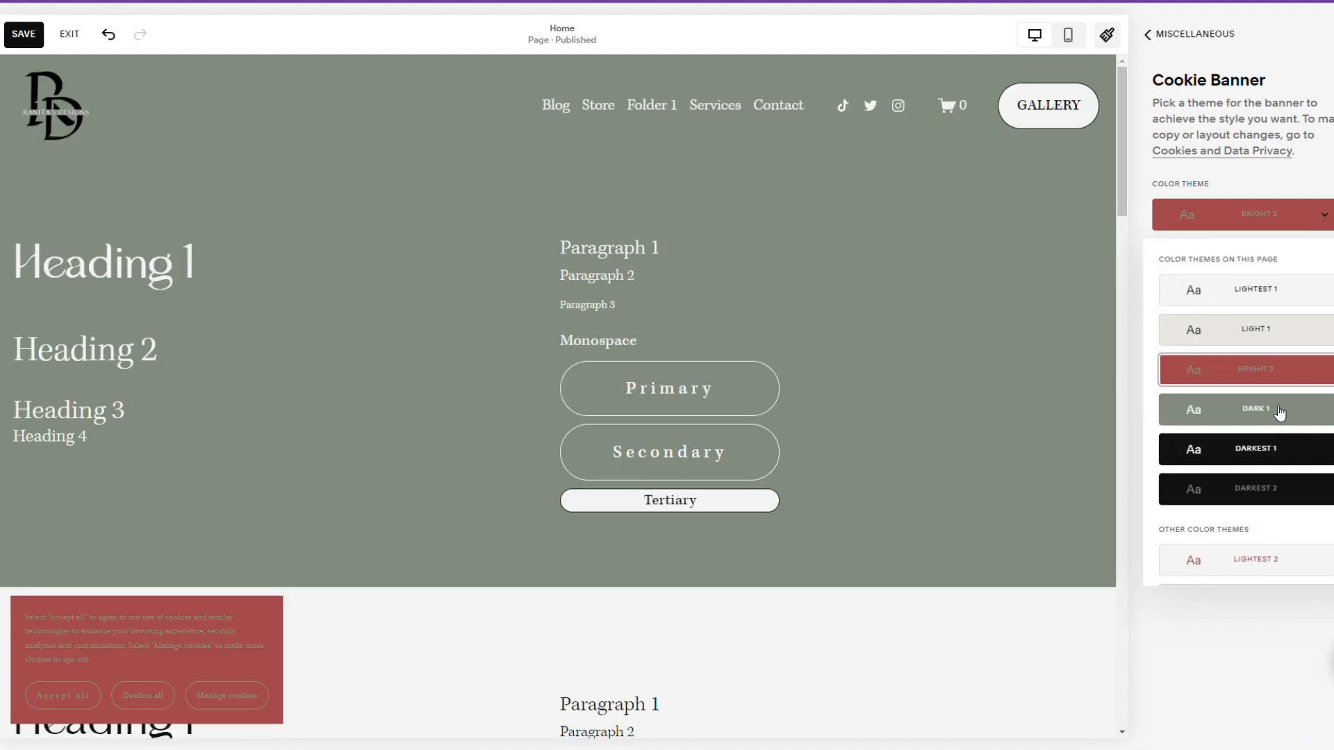
pyautogui.click(1272, 452)
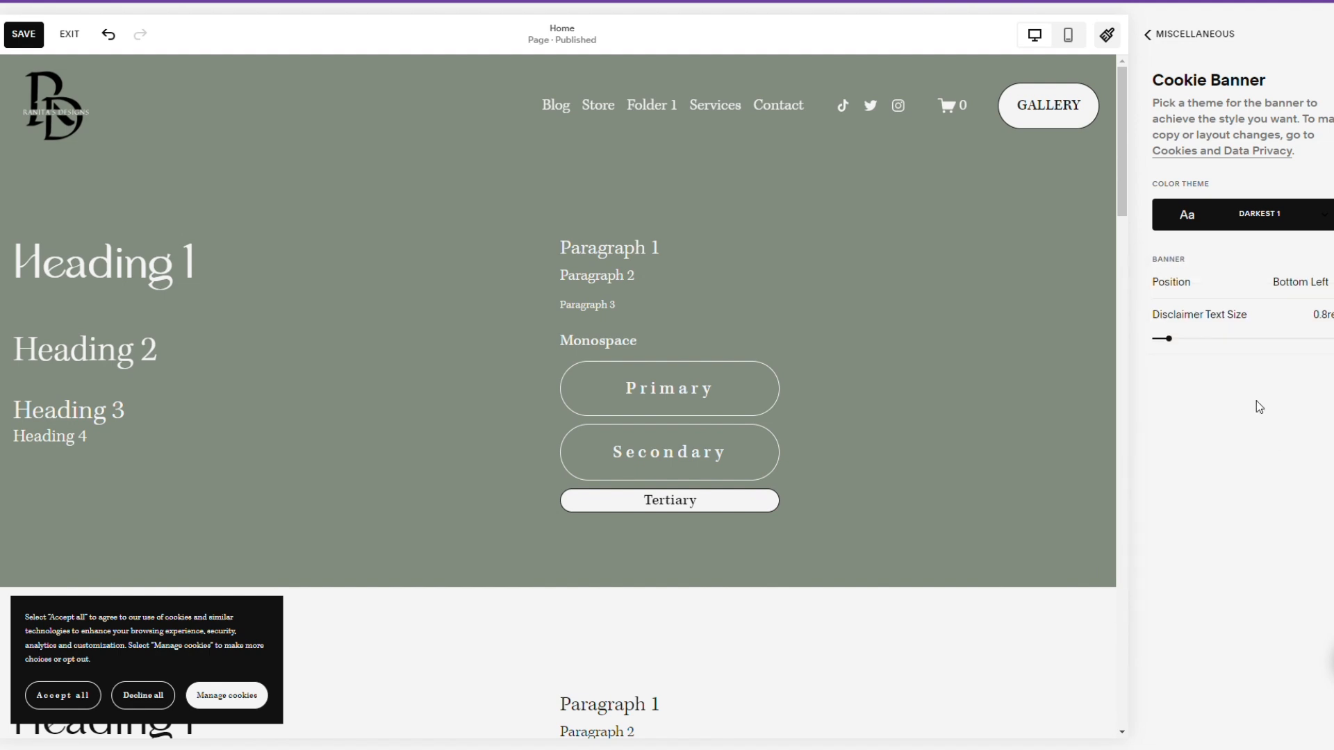
pyautogui.moveTo(1175, 340)
pyautogui.mouseDown()
pyautogui.moveTo(1187, 339)
pyautogui.moveTo(1172, 339)
pyautogui.mouseUp()
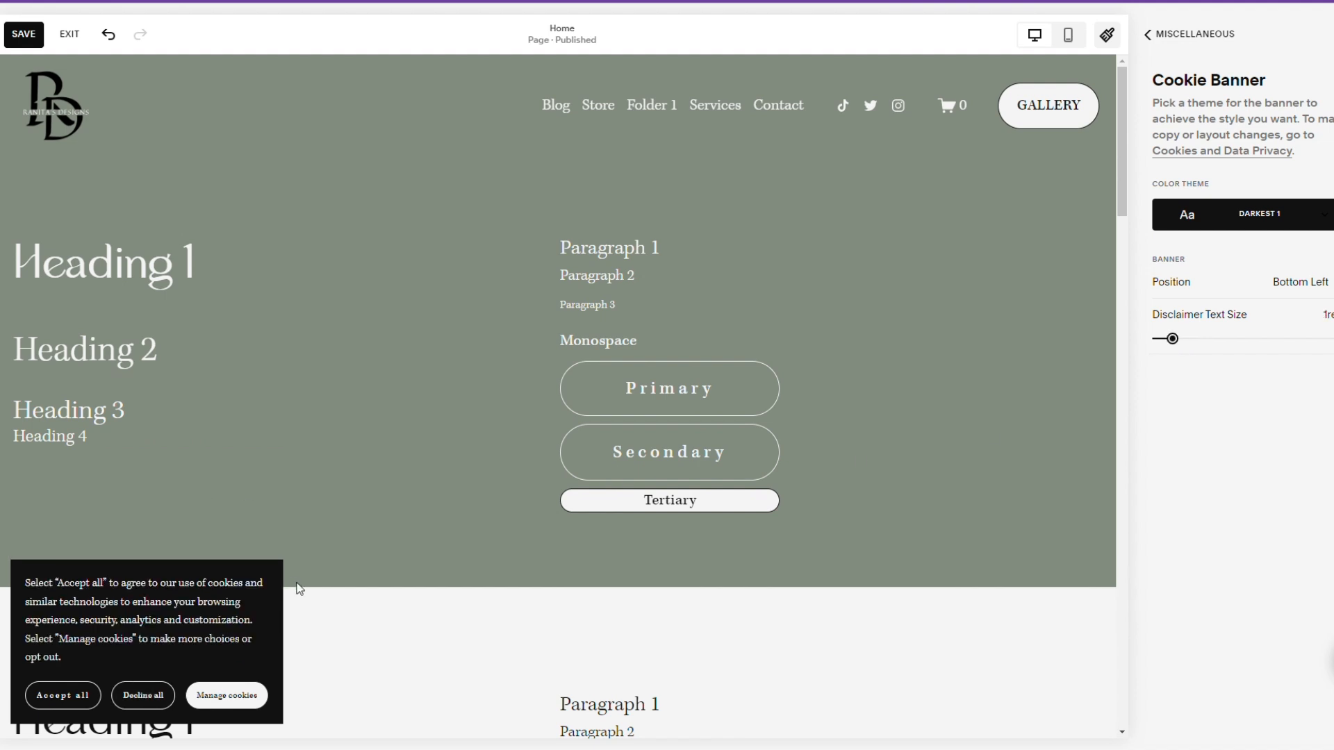
pyautogui.moveTo(1172, 339)
pyautogui.mouseDown()
pyautogui.moveTo(1243, 342)
pyautogui.moveTo(1174, 343)
pyautogui.moveTo(1185, 342)
pyautogui.mouseUp()
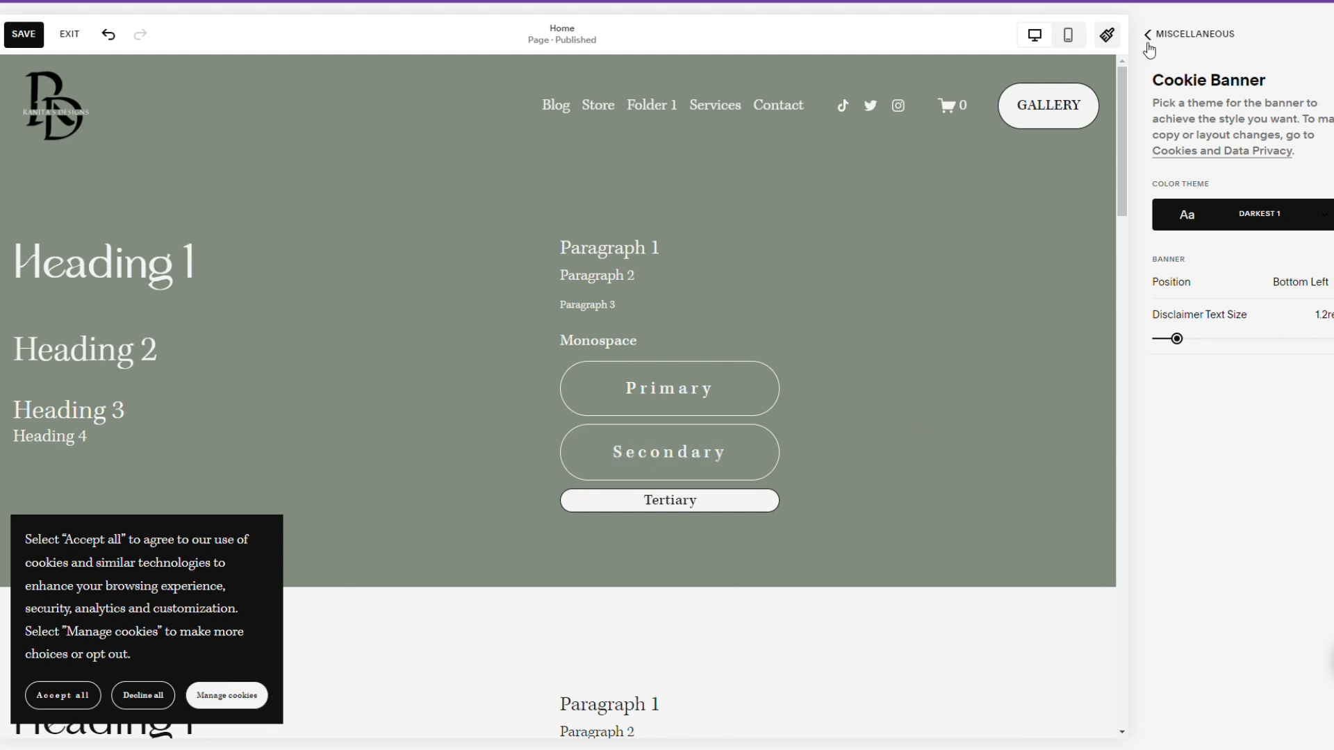
# Step: Leave the cookie banner options and open the button customization in the site styles
pyautogui.click(1111, 45)
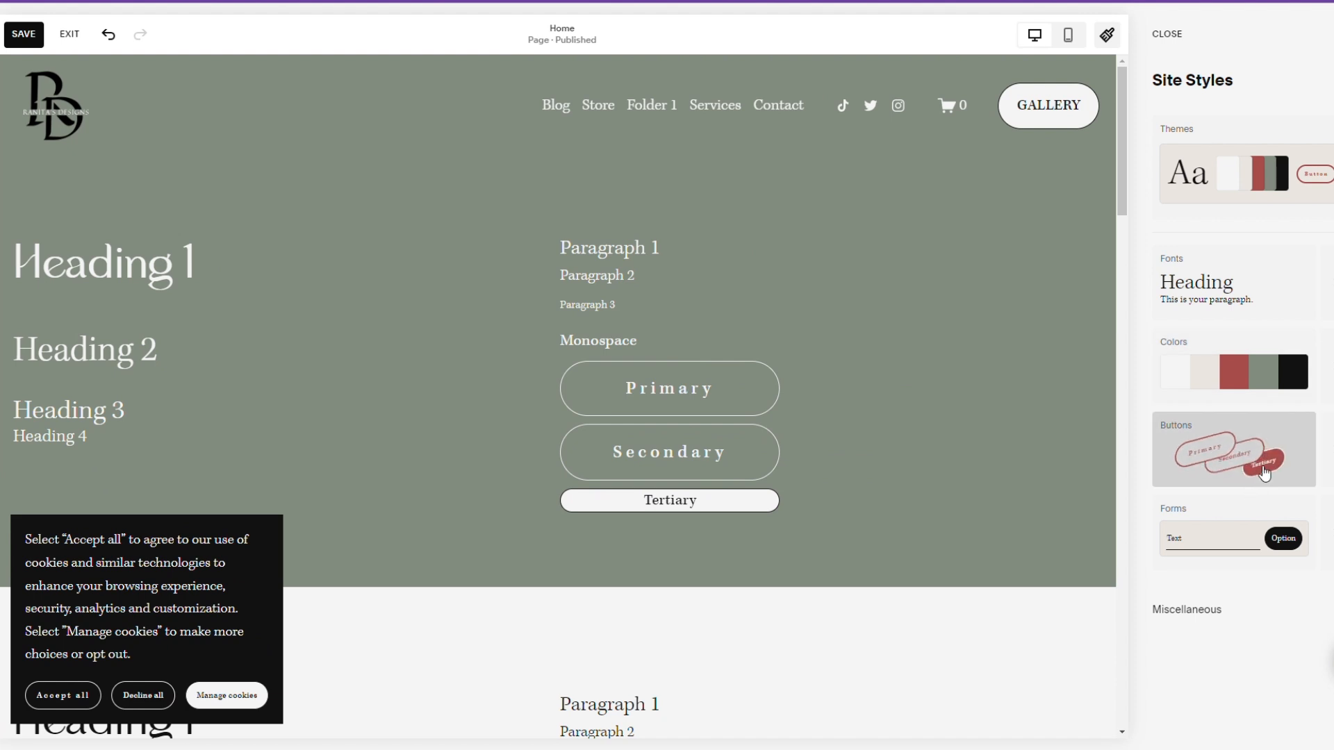
pyautogui.moveTo(1285, 467)
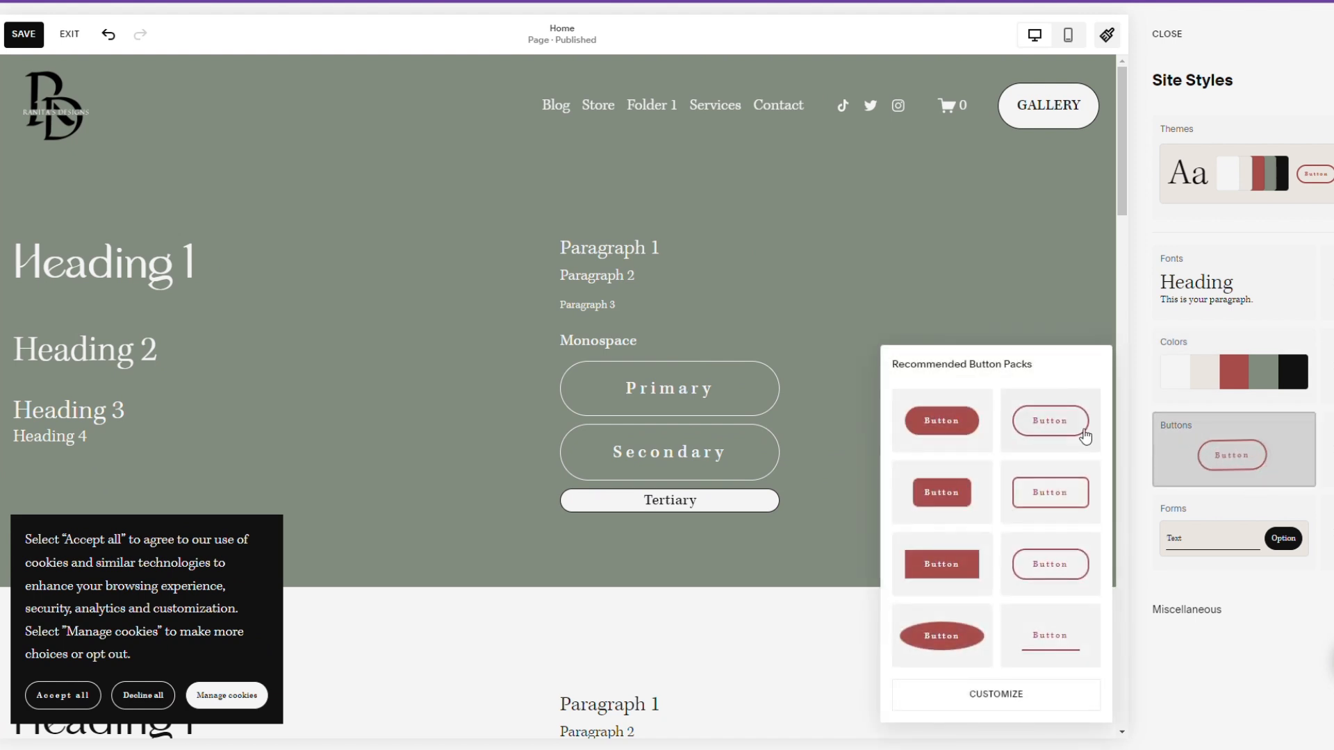
pyautogui.click(1023, 689)
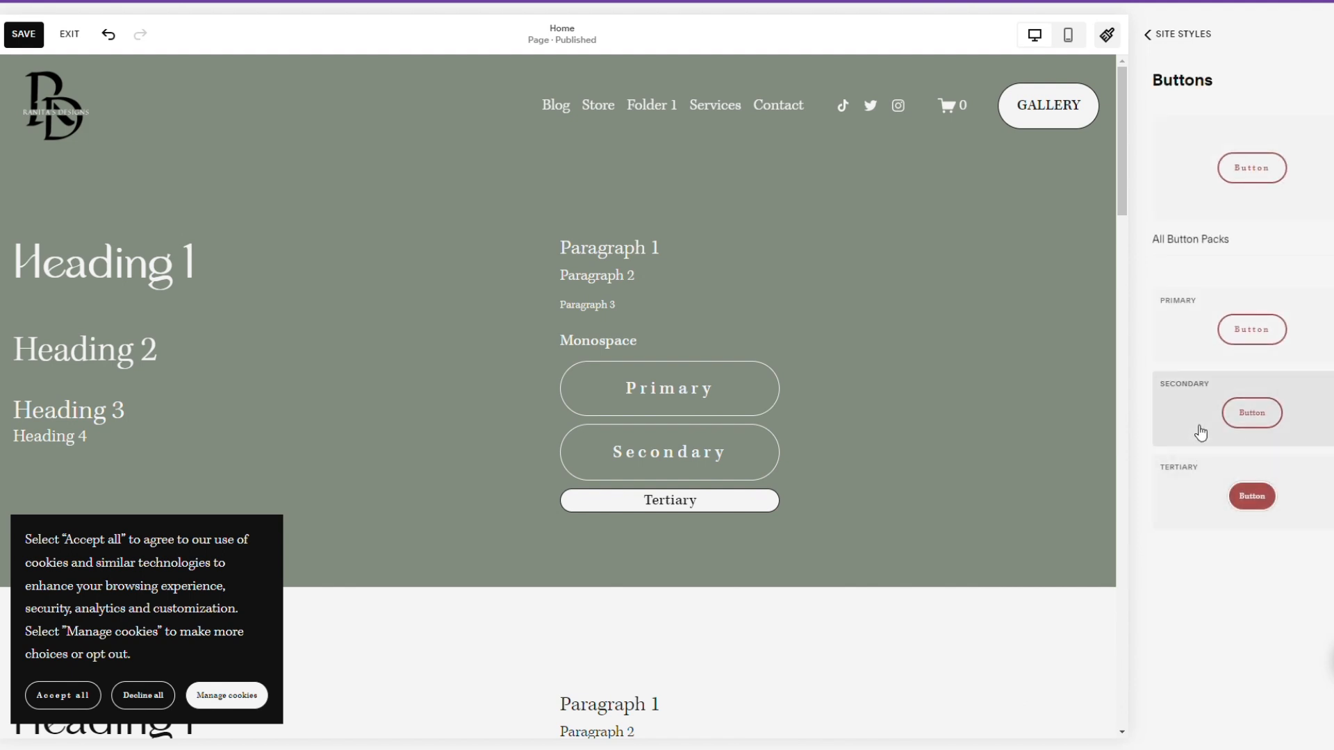